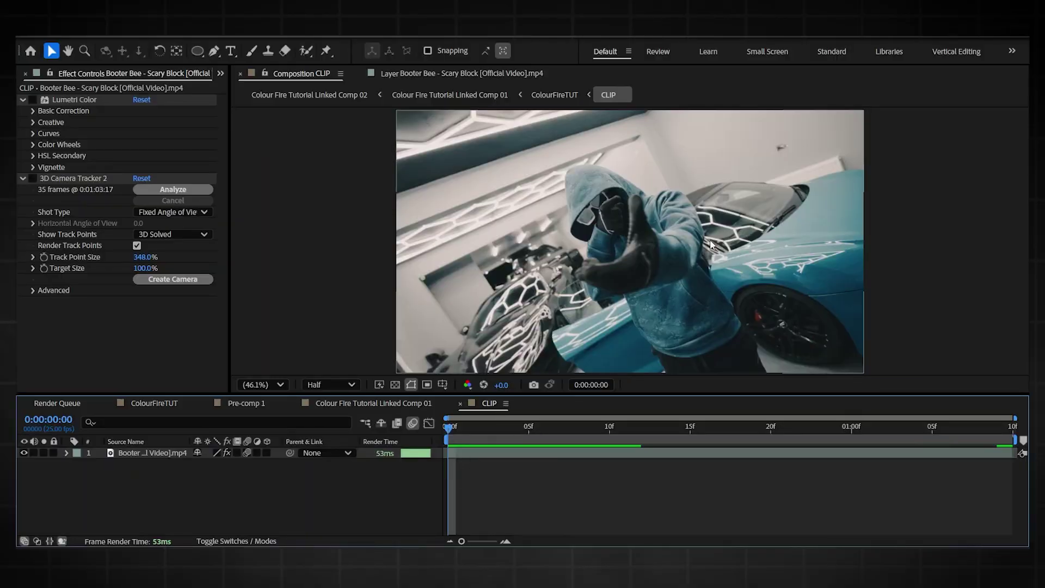
Step: Preview the clip, search the effects for 3D Camera Tracker, and enable the existing camera tracker on the video layer
key(space)
key(space)
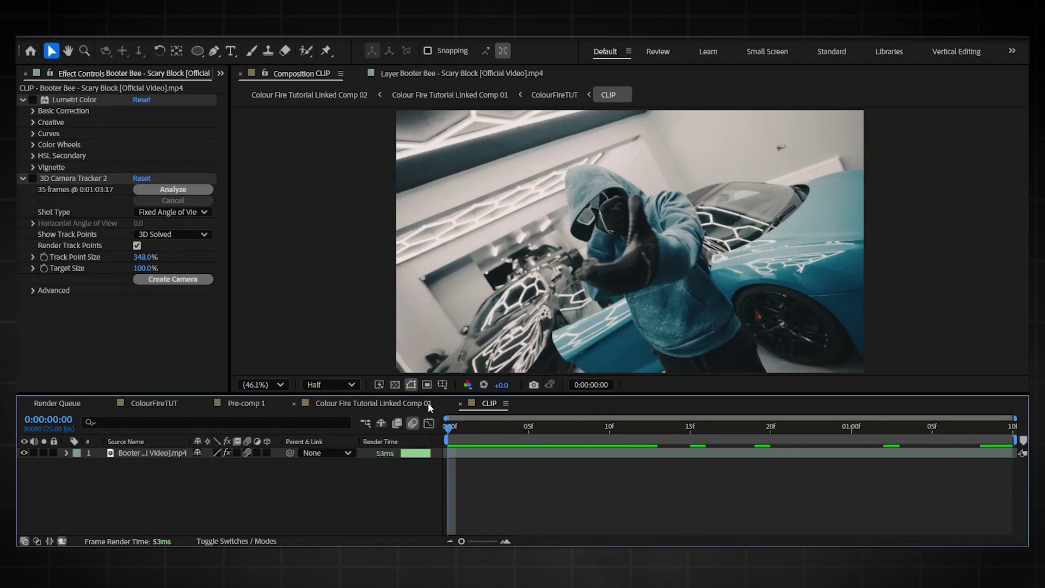
click(464, 451)
key(ctrl+space)
text(3d)
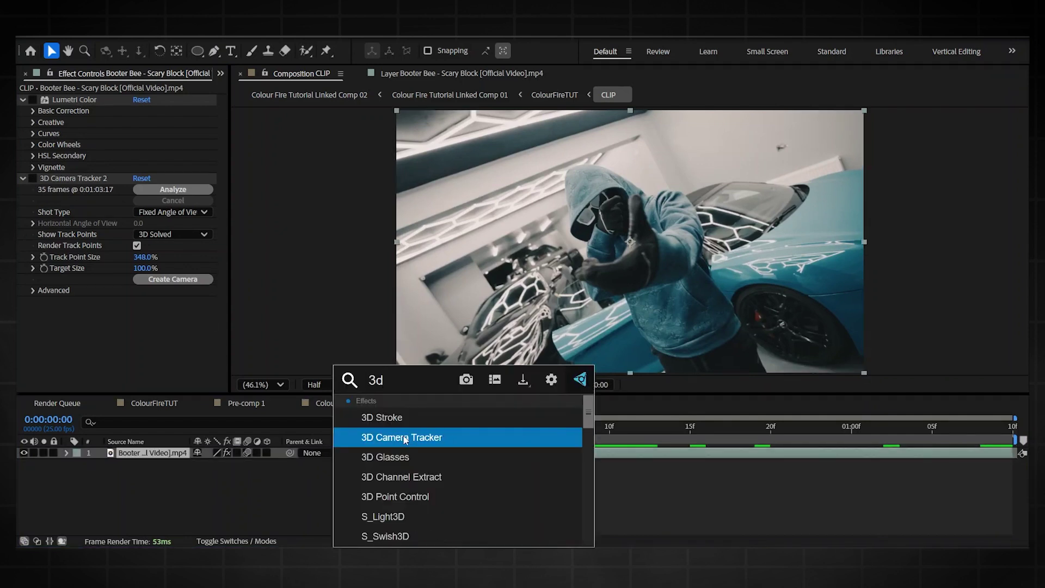
click(22, 163)
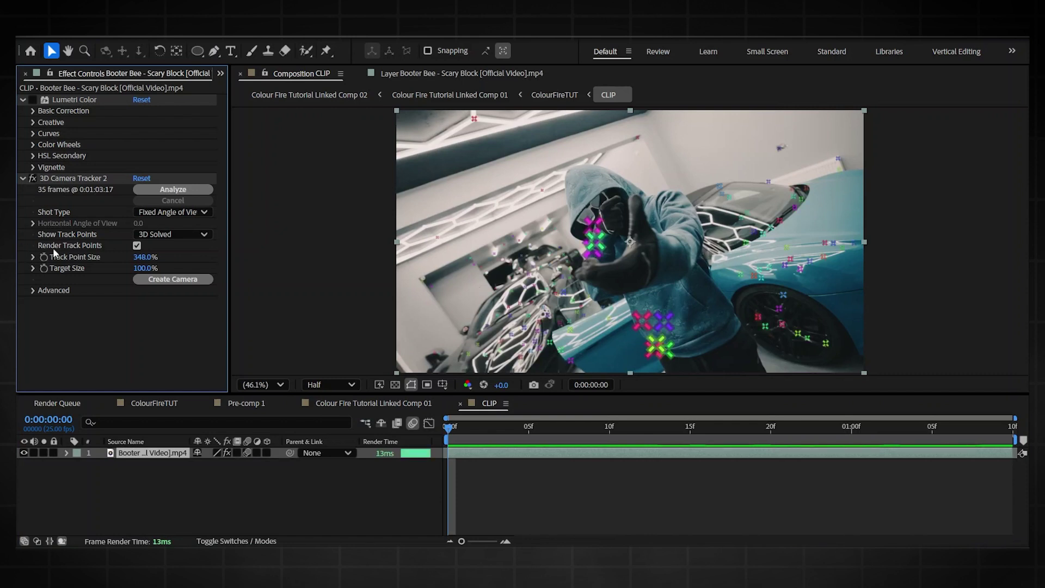
Step: Re-analyse the clip with Detailed Analysis enabled in the 3D Camera Tracker's advanced options
click(33, 290)
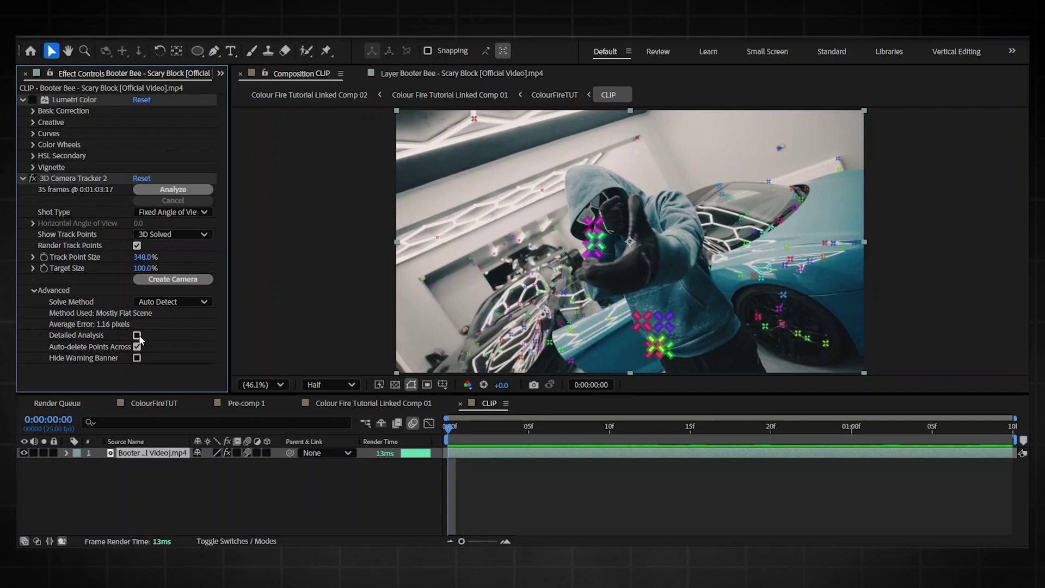
click(137, 335)
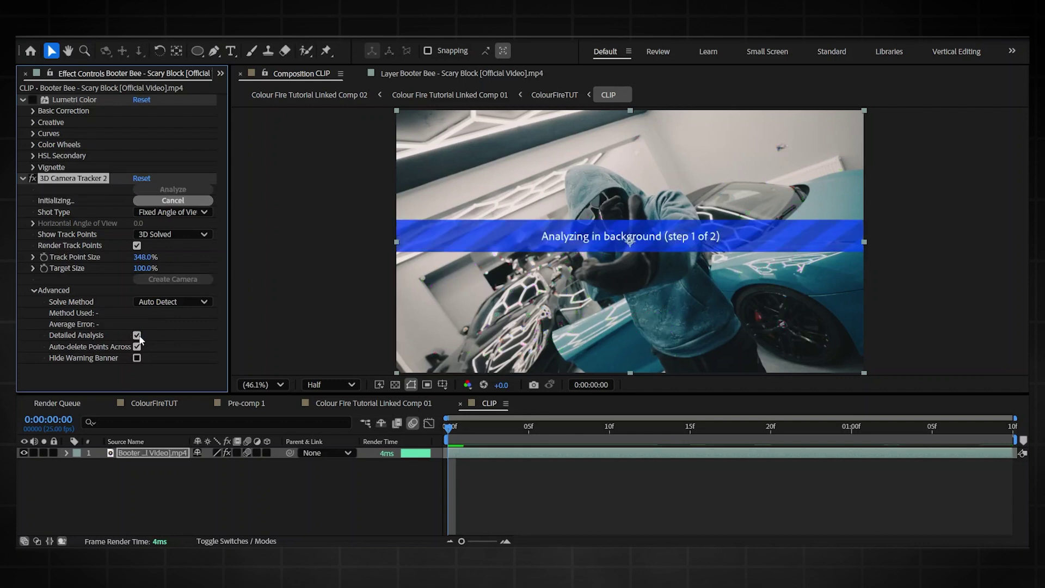
click(21, 178)
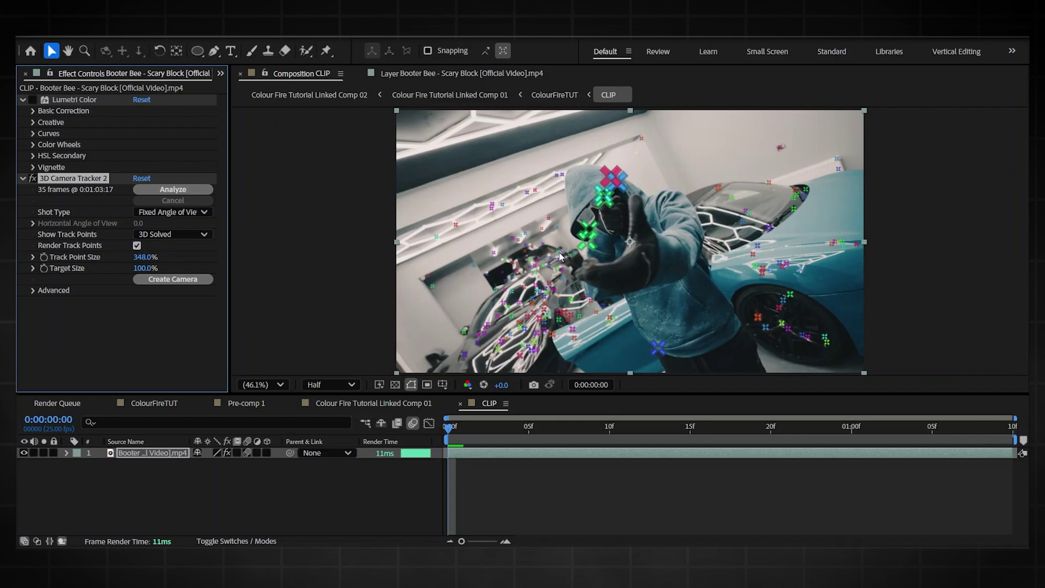
Step: Select the cluster of track points around the background behind the black car and create a solid and camera from them
mouse_move(545, 233)
mouse_down()
mouse_move(456, 255)
mouse_move(442, 289)
mouse_move(500, 314)
mouse_move(558, 270)
mouse_up()
right_click(558, 271)
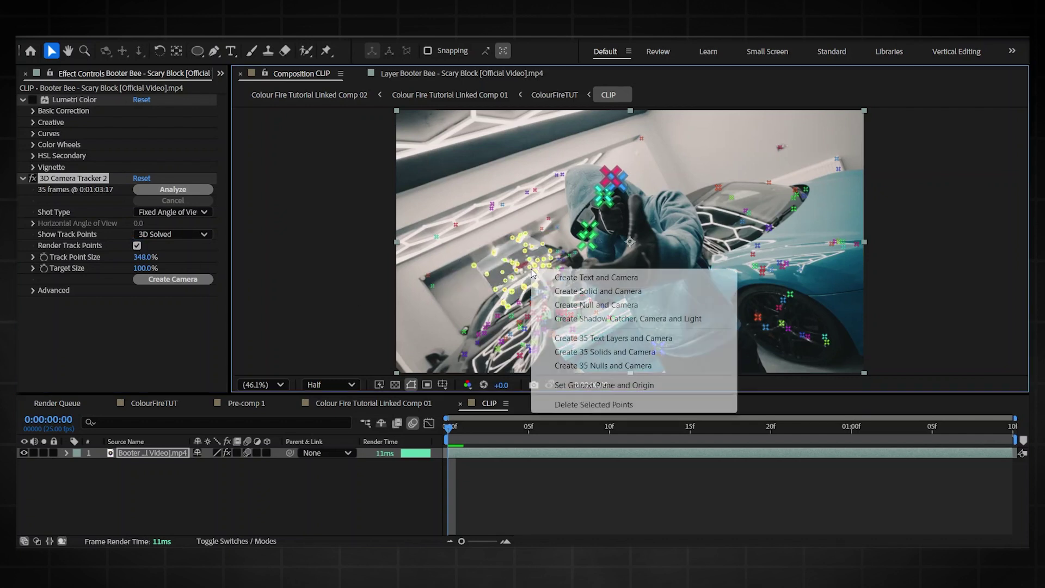
click(572, 294)
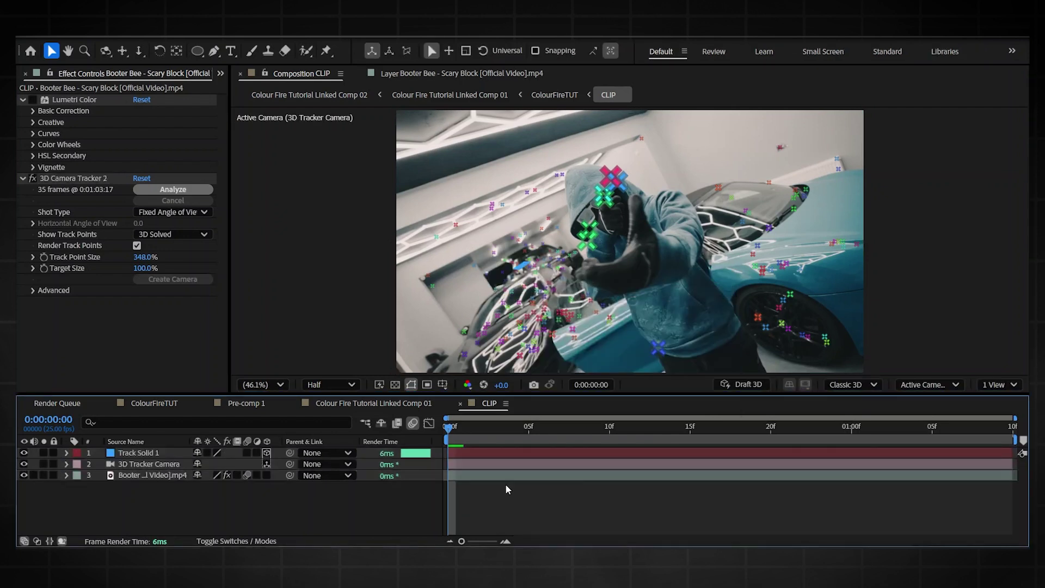
Step: Scale Track Solid 1 to 262%, rotate it to face the camera, and play back the composition to check the track
click(485, 452)
key(s)
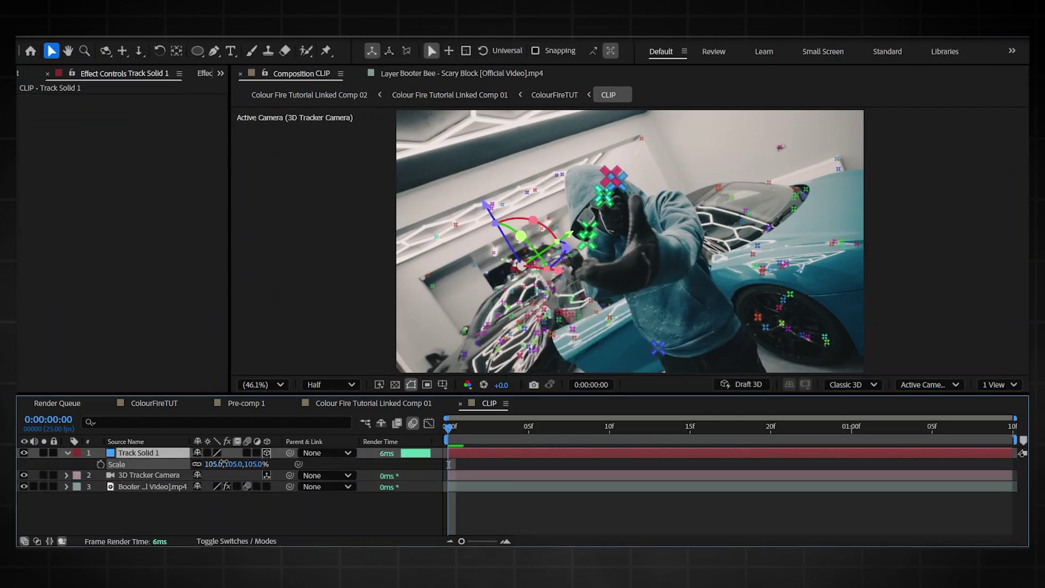
drag(523, 257, 563, 308)
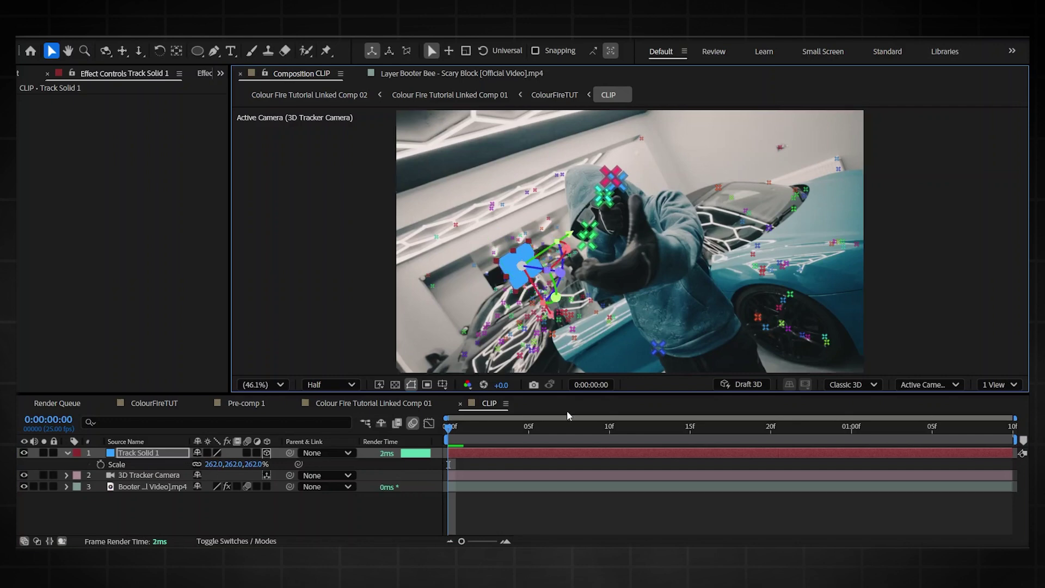
key(space)
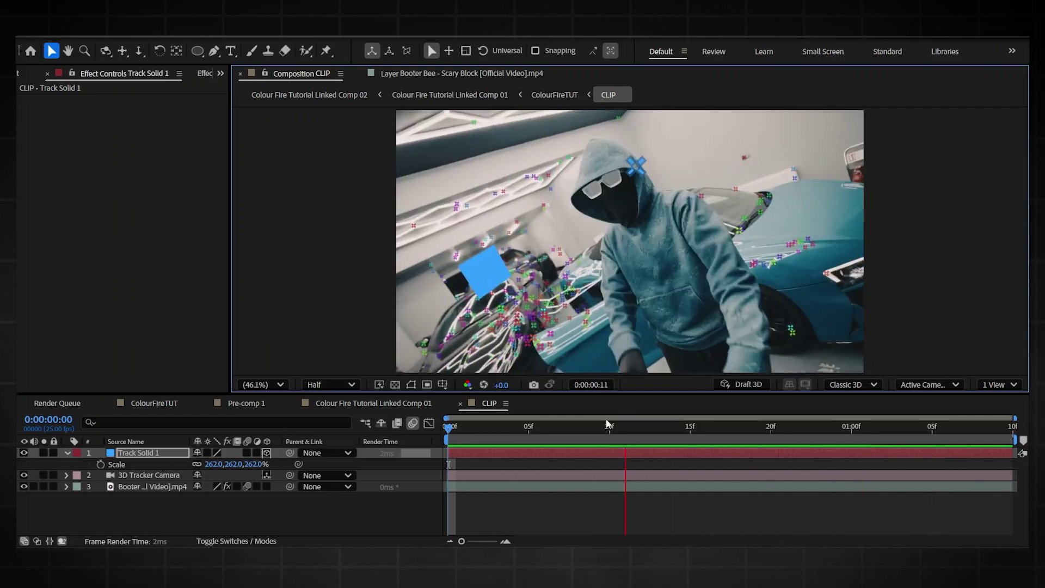
click(464, 428)
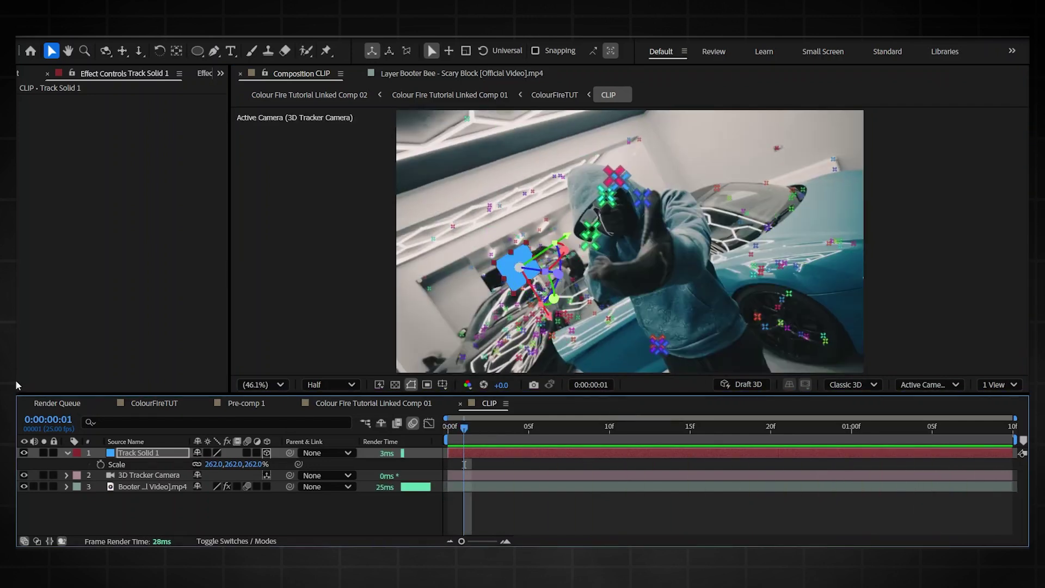
Step: Hide Track Solid 1 and reveal its Position property
click(24, 453)
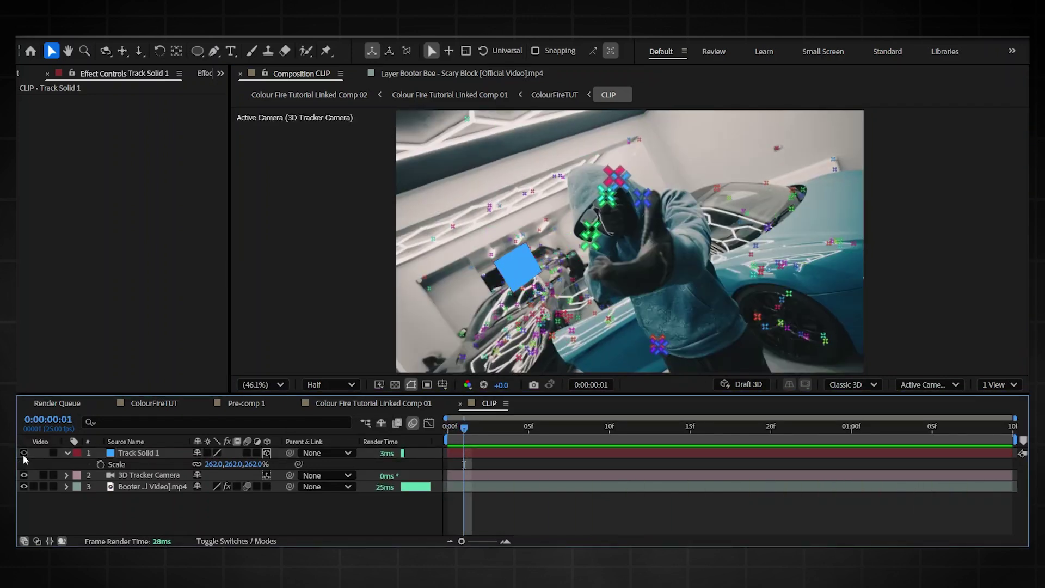
click(117, 454)
key(p)
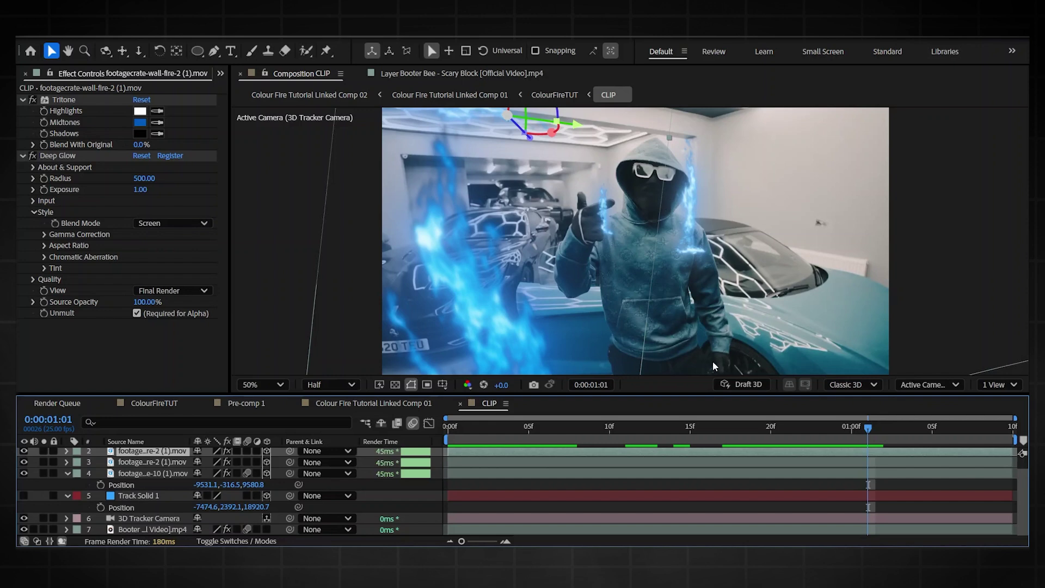
drag(891, 430, 852, 428)
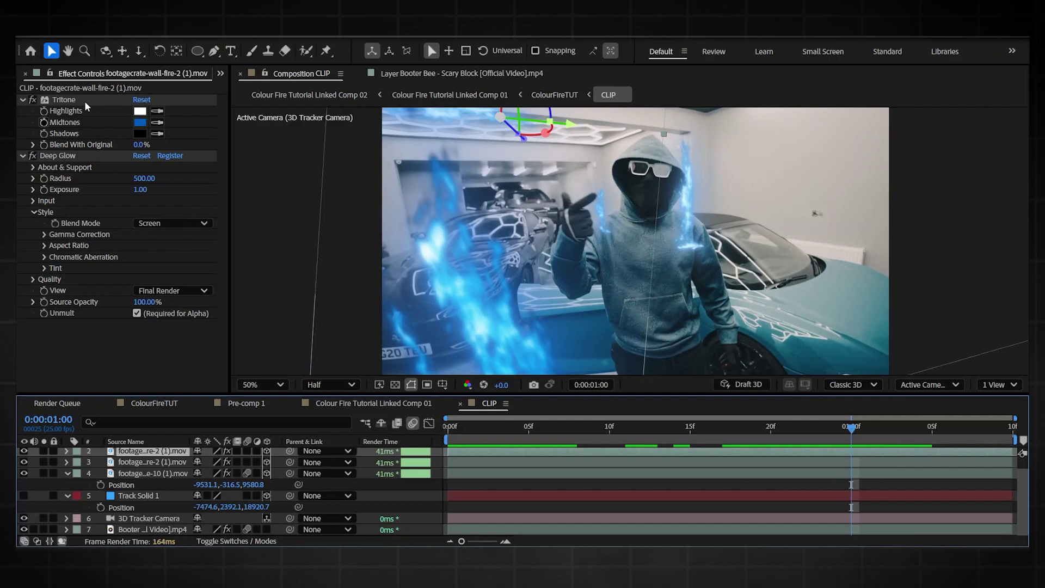
click(64, 100)
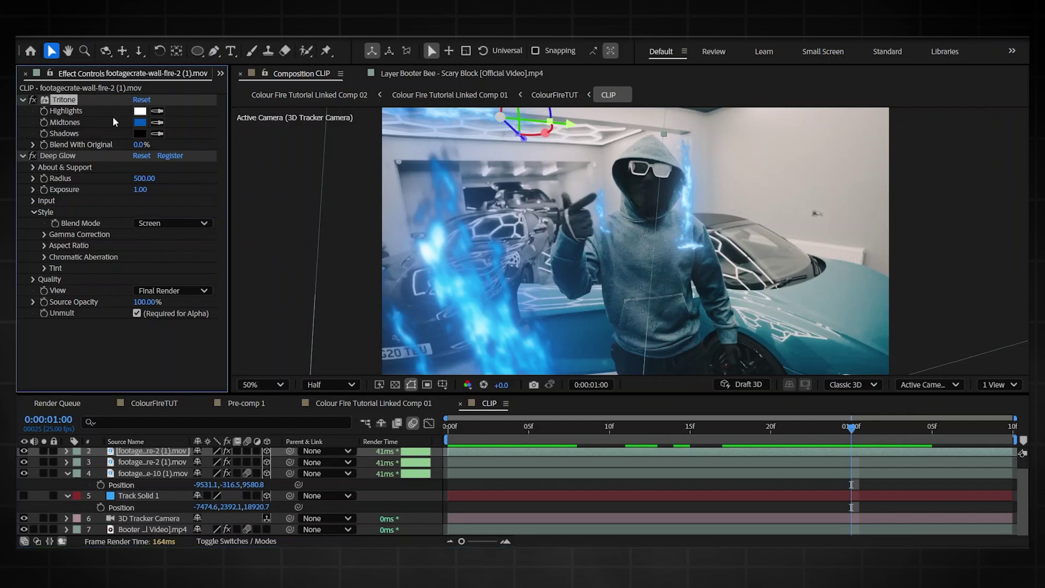
click(139, 122)
drag(456, 178, 220, 181)
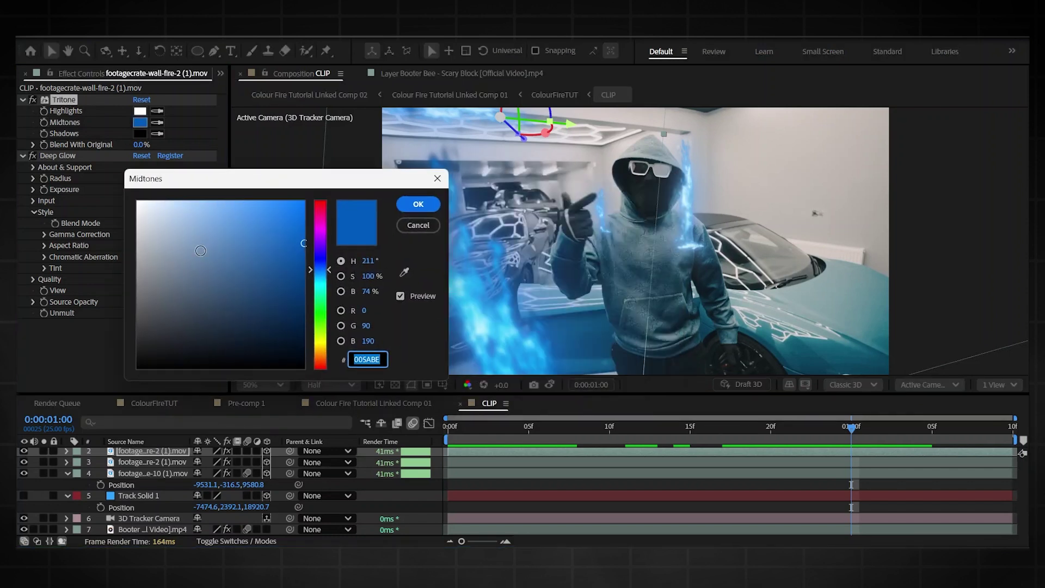
click(239, 247)
mouse_move(138, 276)
mouse_down()
mouse_move(321, 205)
mouse_move(259, 227)
mouse_move(293, 221)
mouse_move(278, 251)
mouse_up()
click(410, 227)
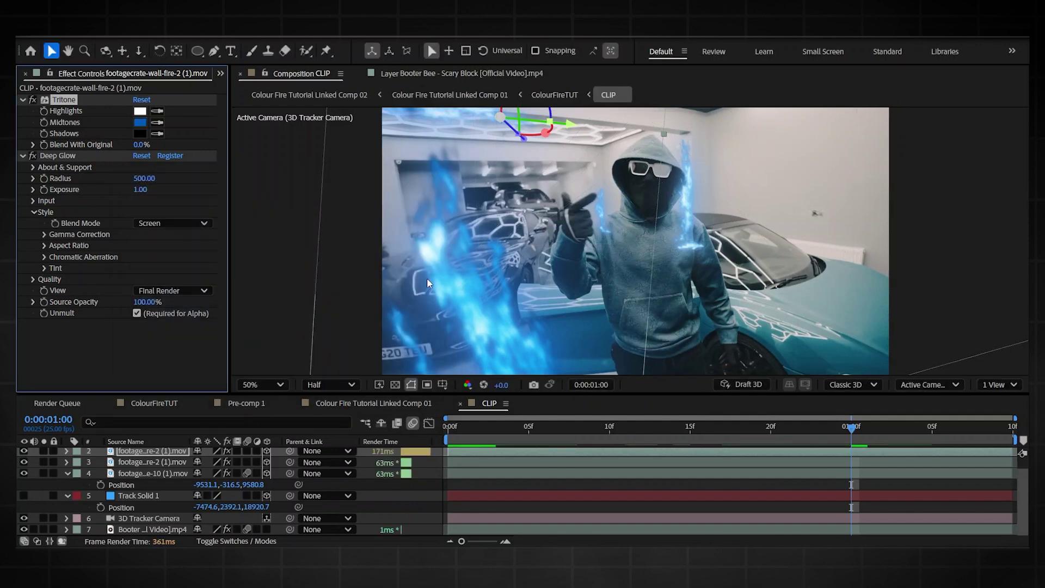
click(512, 426)
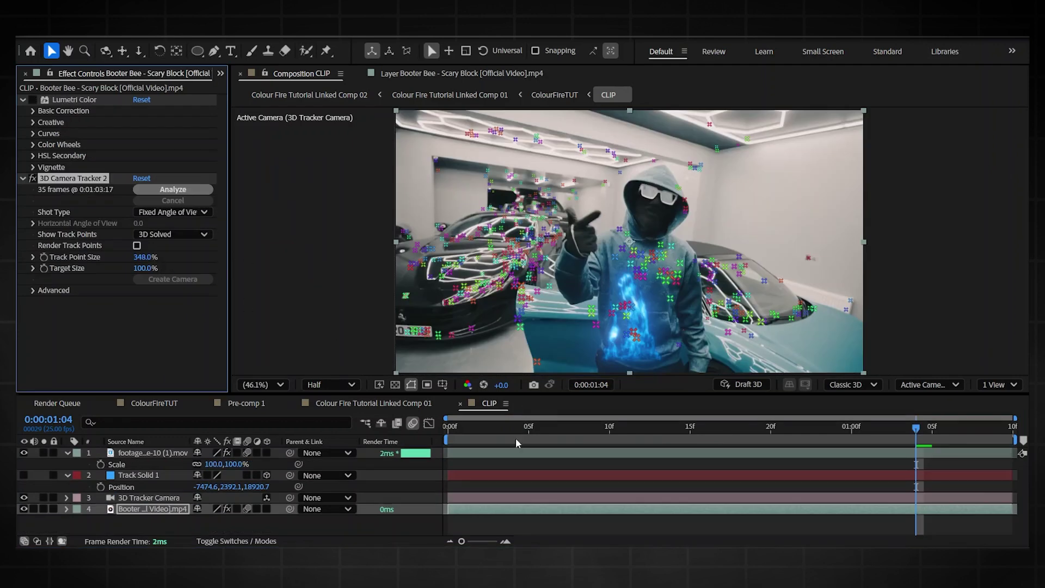
Step: Play back the composition to check how the 2D ground fire layer sits over the moving shot
click(521, 453)
key(space)
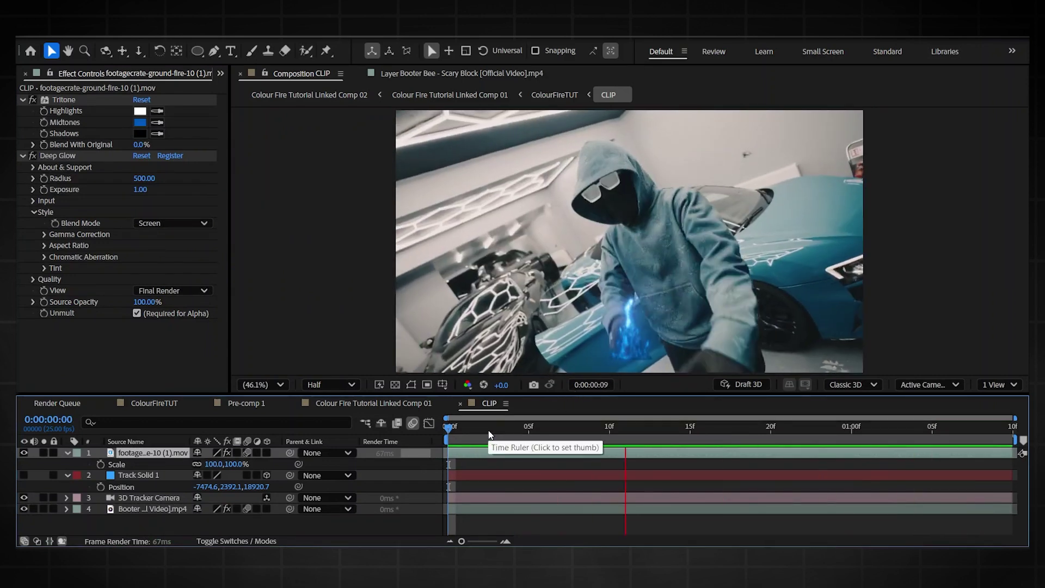
key(space)
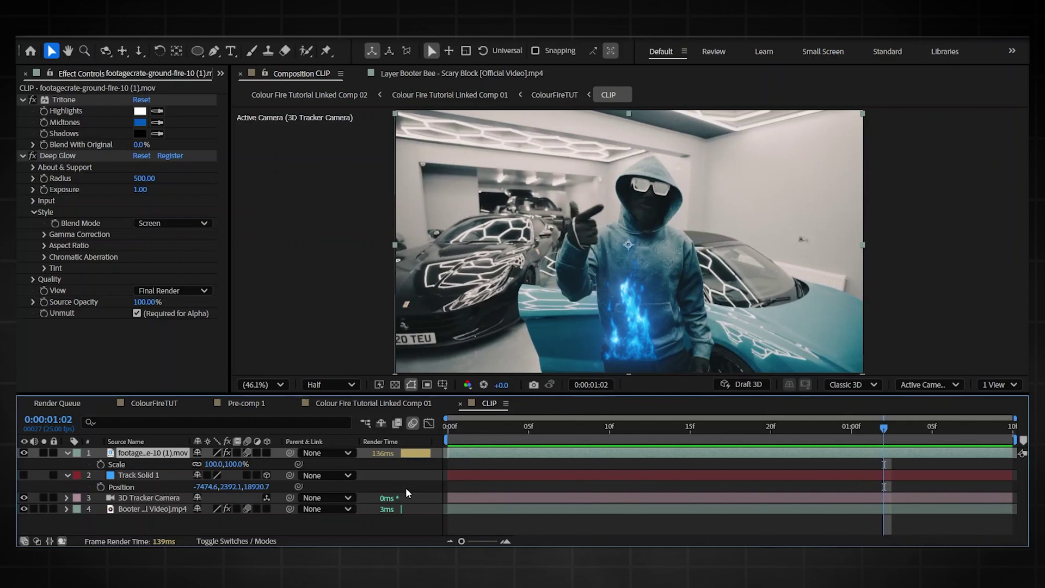
Step: Make the ground fire footage a 3D layer and play back the composition to check its movement
click(266, 453)
click(504, 434)
key(space)
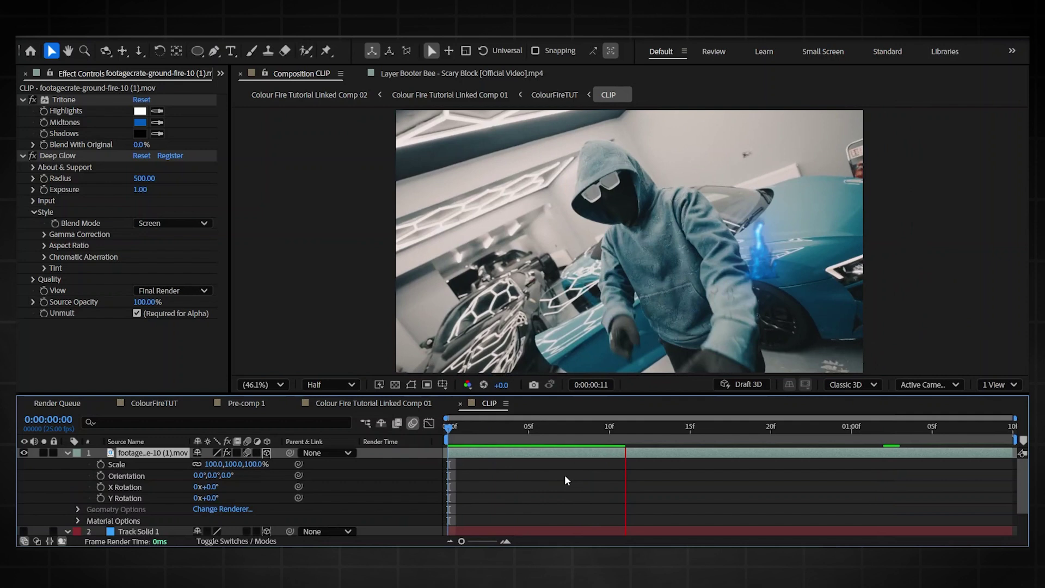
key(space)
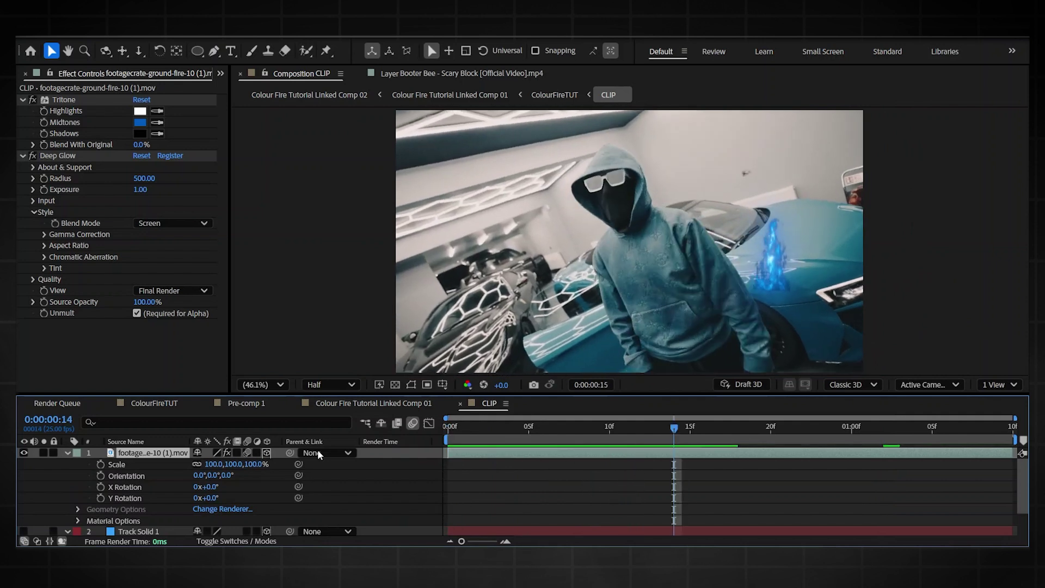
Step: Try pushing the ground fire layer back to a Z position of 556 and scrub to the first frame
key(p)
key(p)
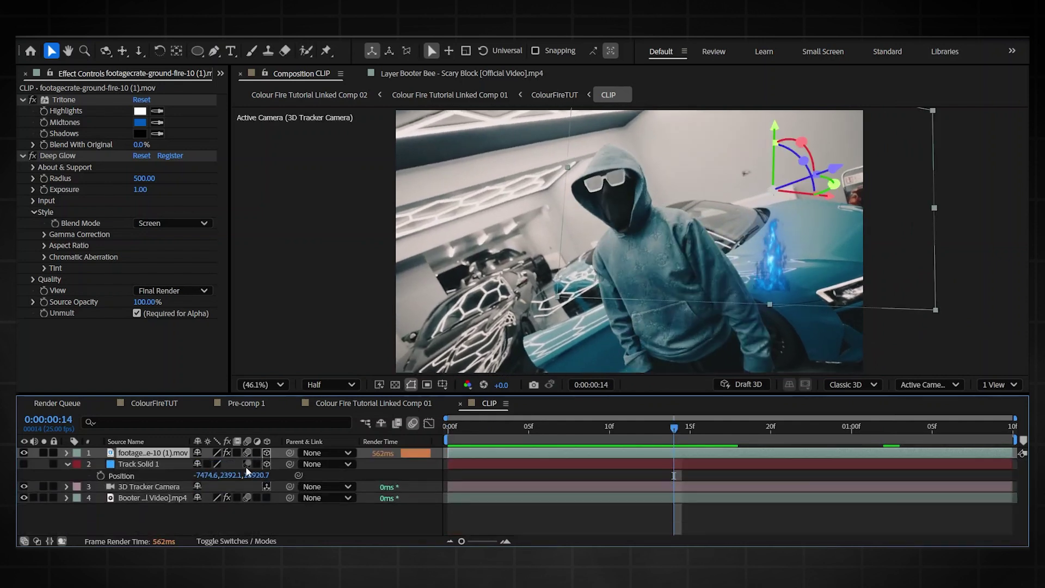
key(p)
drag(238, 464, 564, 424)
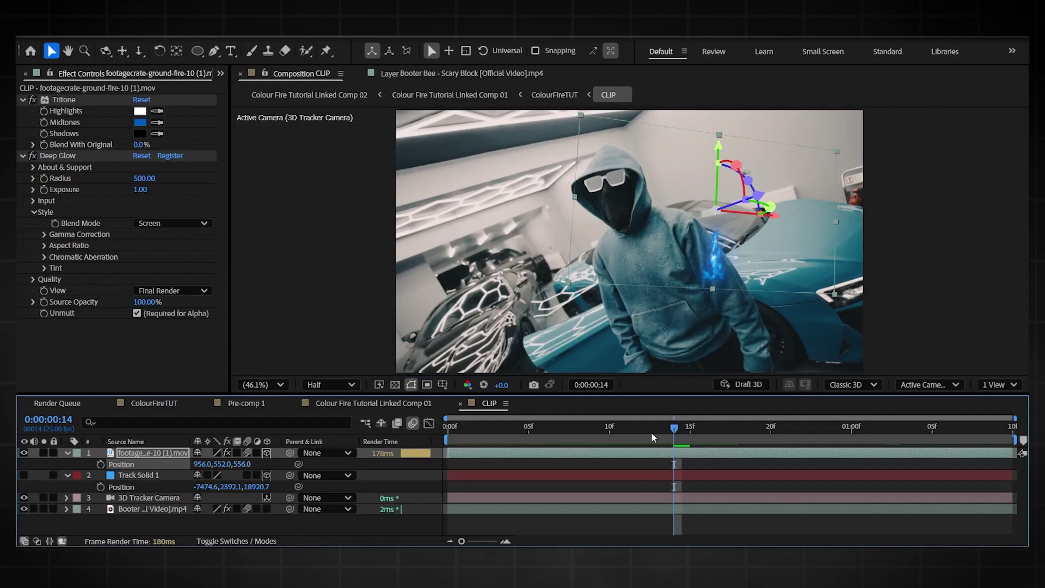
drag(651, 428, 415, 456)
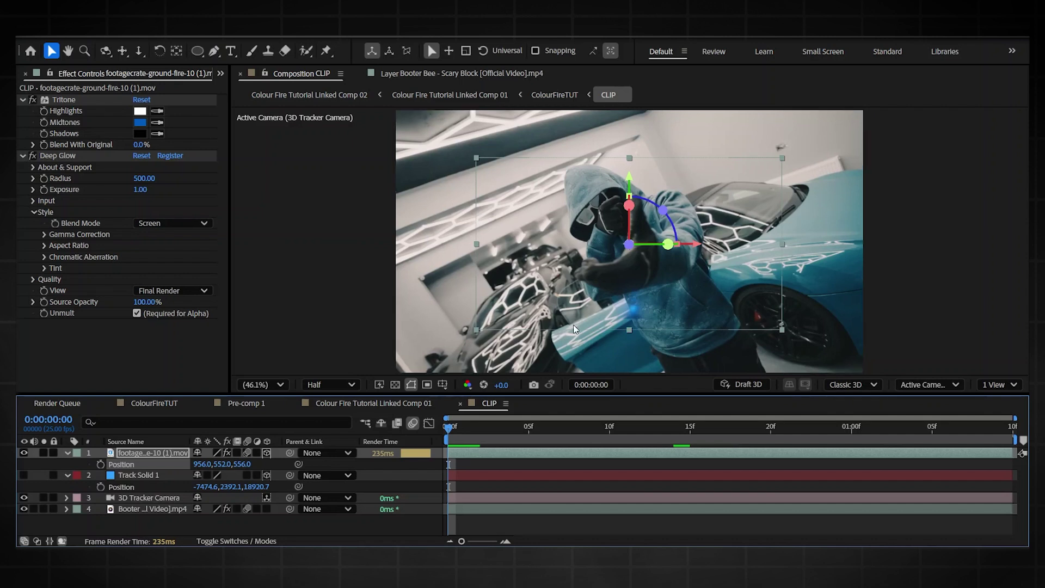
Step: Copy Track Solid 1's Z position into the ground fire layer, setting its Z position to 18920.7
click(260, 487)
click(244, 464)
text(18920.684)
key(Return)
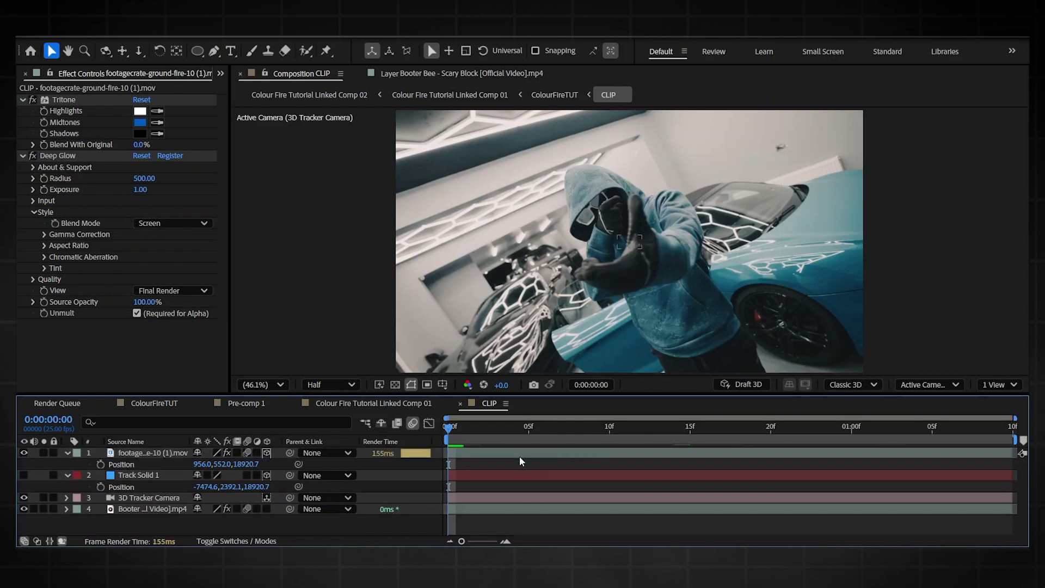
Step: Scale the ground fire layer up to 1747% and play back the composition
key(s)
drag(213, 466, 272, 467)
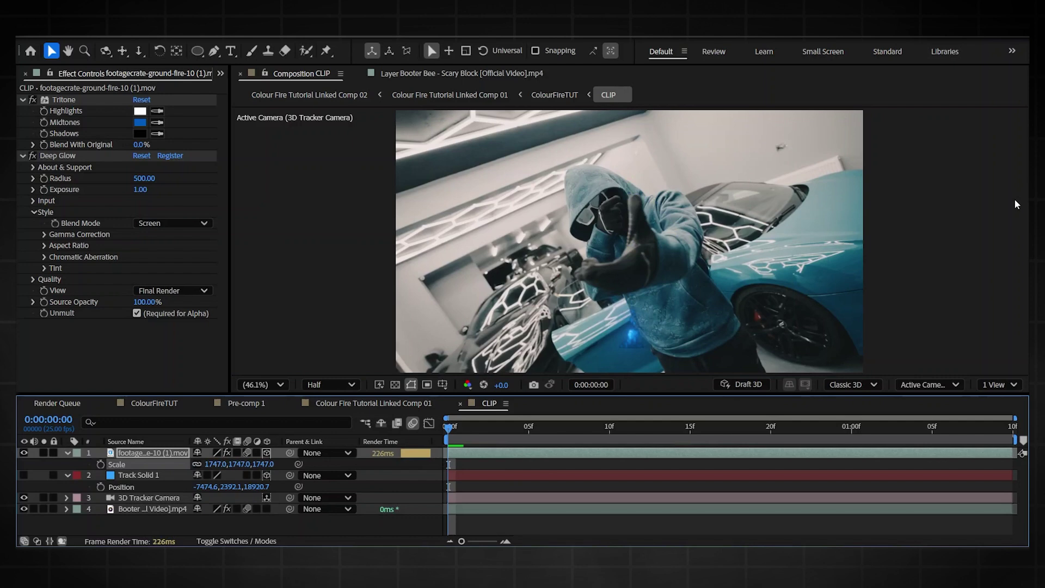
key(space)
key(space)
Step: Enlarge the ground fire layer further to a scale of 3169%
drag(613, 310, 641, 259)
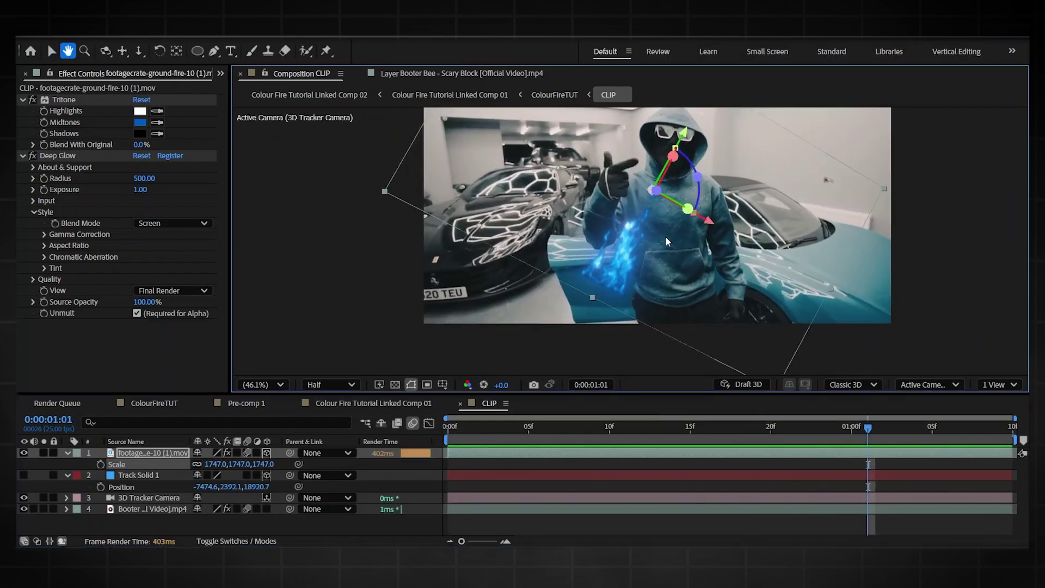
scroll(536, 294, down, 2)
drag(497, 282, 437, 313)
key(v)
key(s)
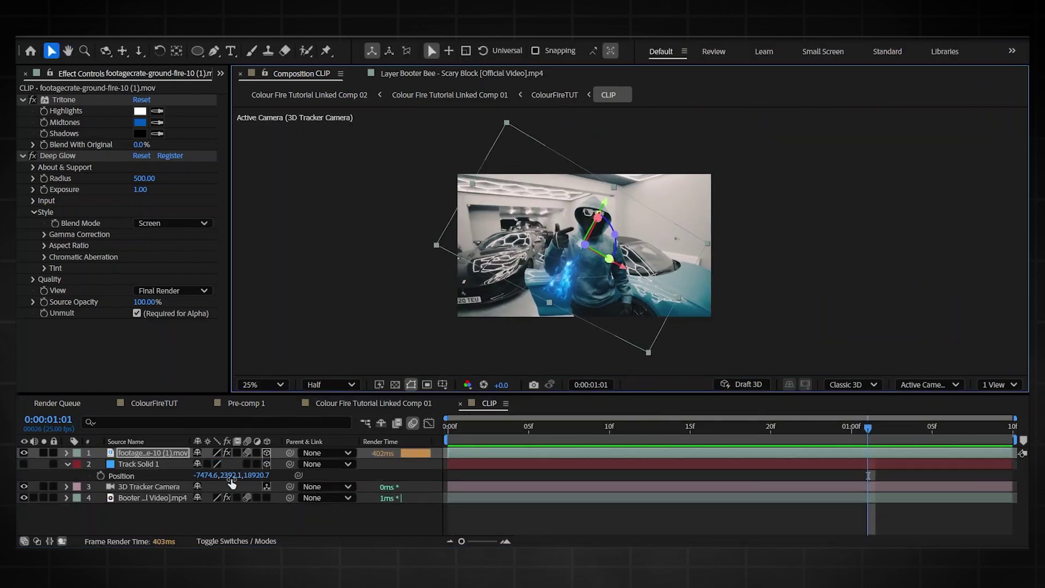
key(s)
drag(211, 466, 505, 388)
drag(565, 325, 568, 349)
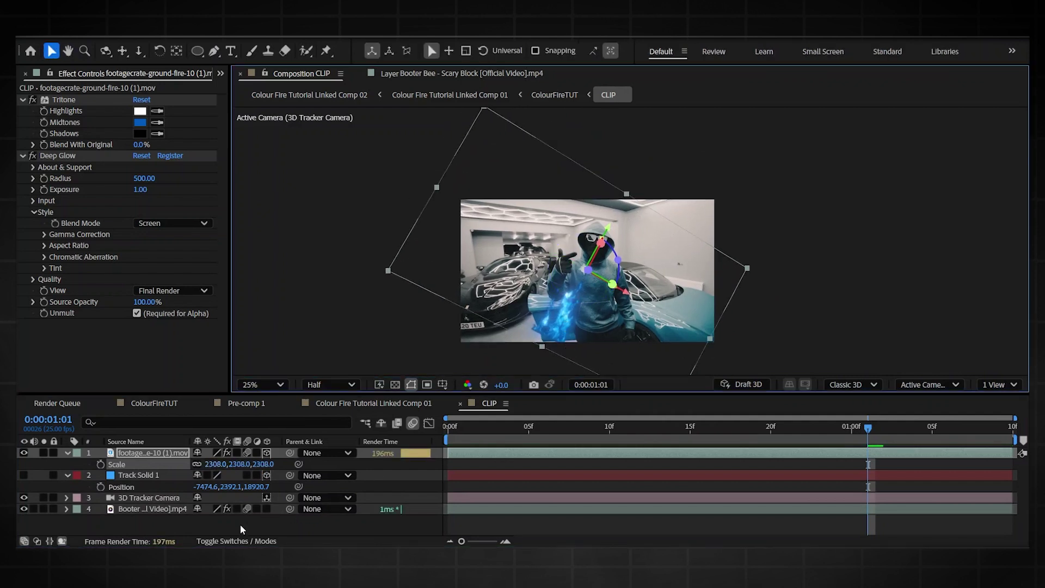
drag(216, 471, 614, 246)
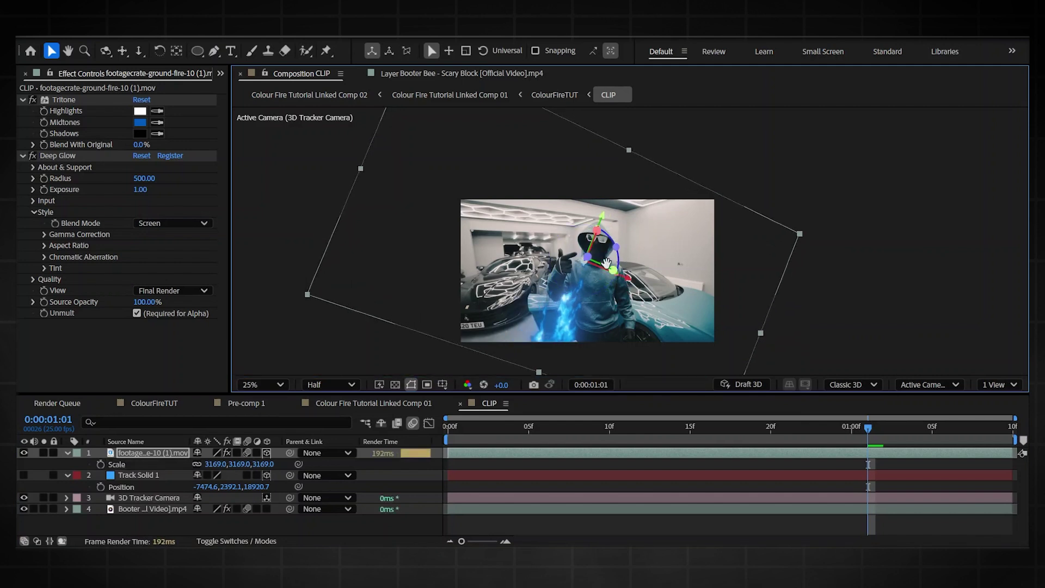
Step: Move the ground fire layer in 3D space beside the black car, to a position of about -9531, -316, 9581
drag(584, 297, 573, 263)
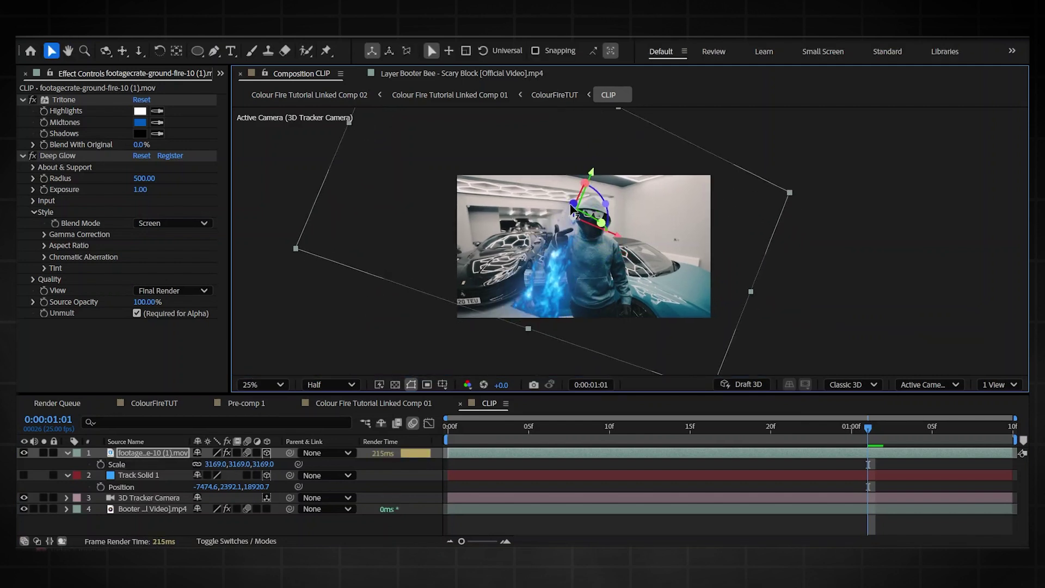
drag(573, 209, 566, 200)
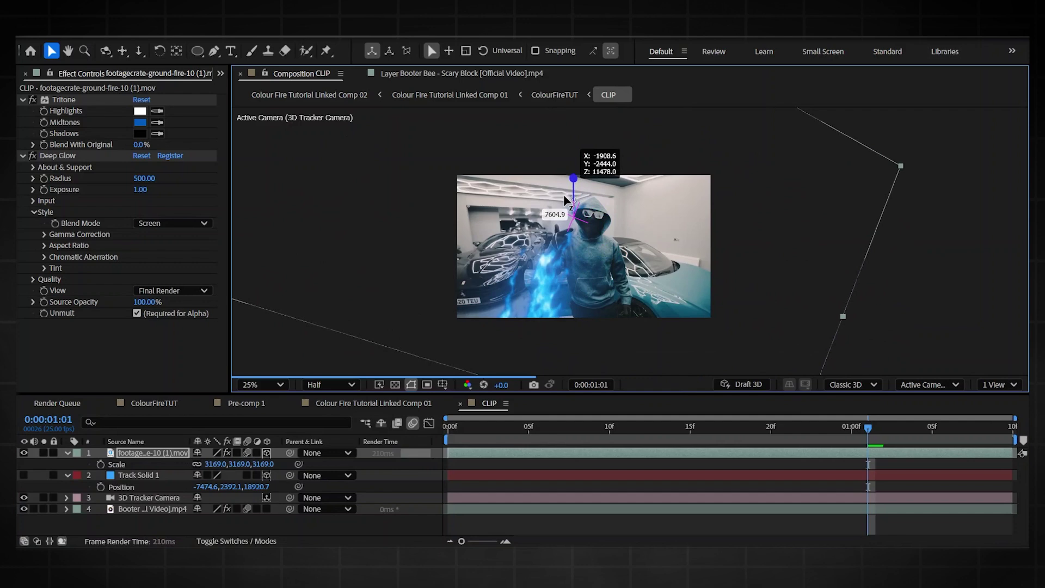
drag(590, 297, 575, 266)
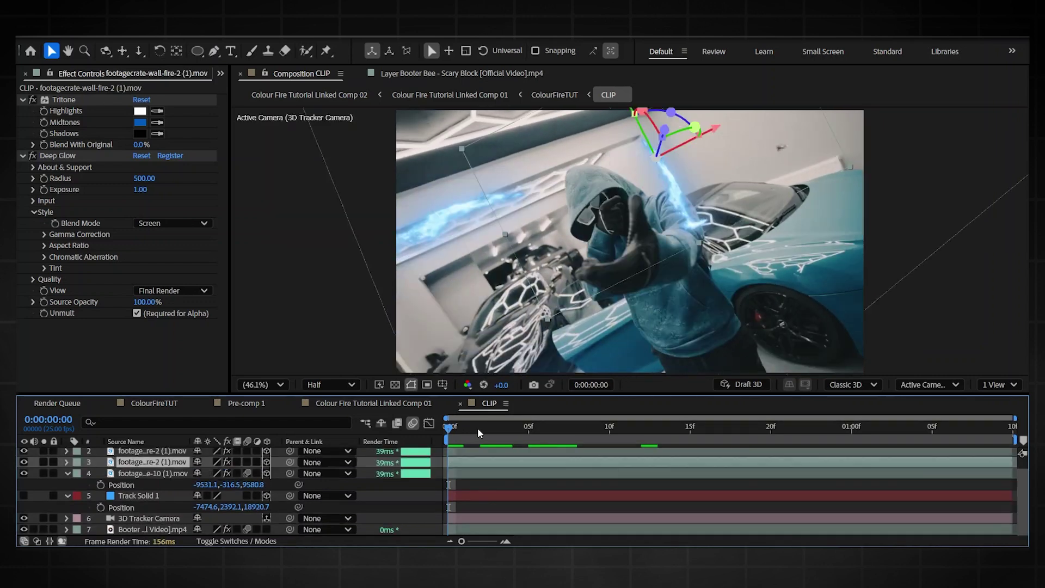
Step: Examine the placement of the blue wall fire layers beside the hooded man and black car, close up and across the whole frame
mouse_move(478, 428)
mouse_down()
mouse_move(385, 447)
mouse_move(485, 414)
mouse_up()
scroll(626, 228, up, 1)
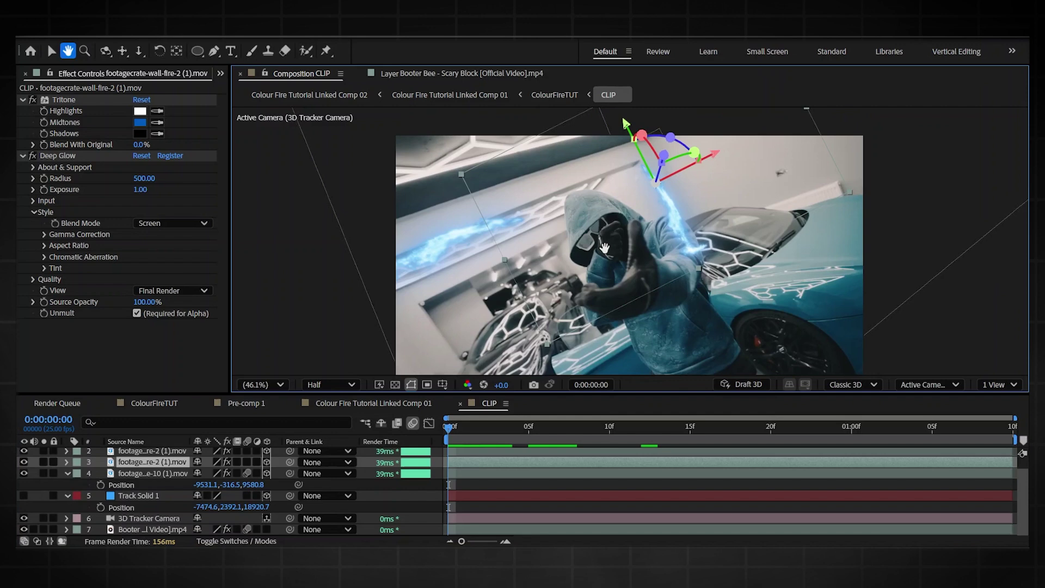
scroll(675, 236, up, 2)
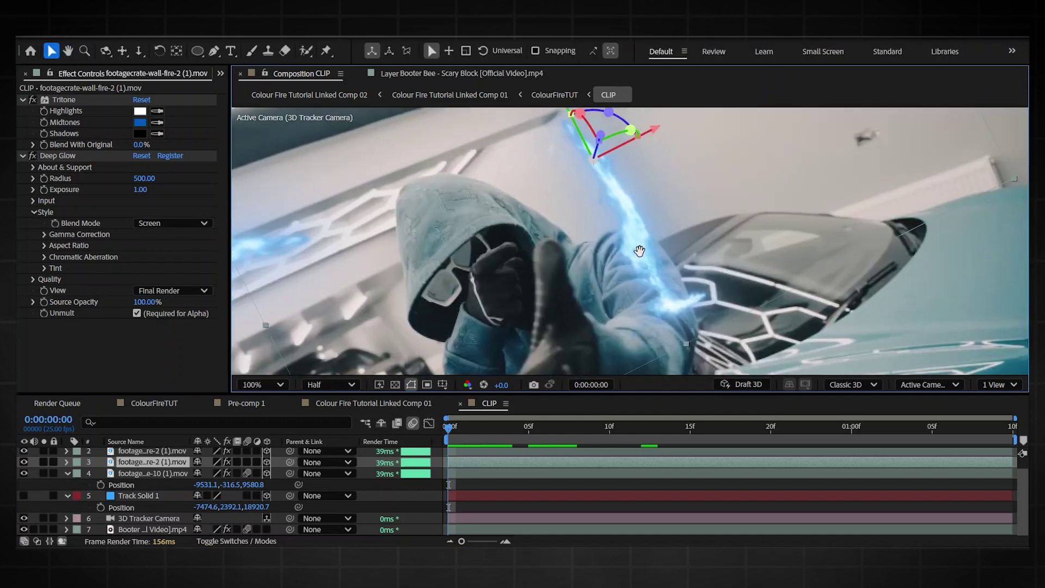
drag(639, 251, 717, 236)
scroll(582, 265, down, 1)
drag(487, 282, 464, 175)
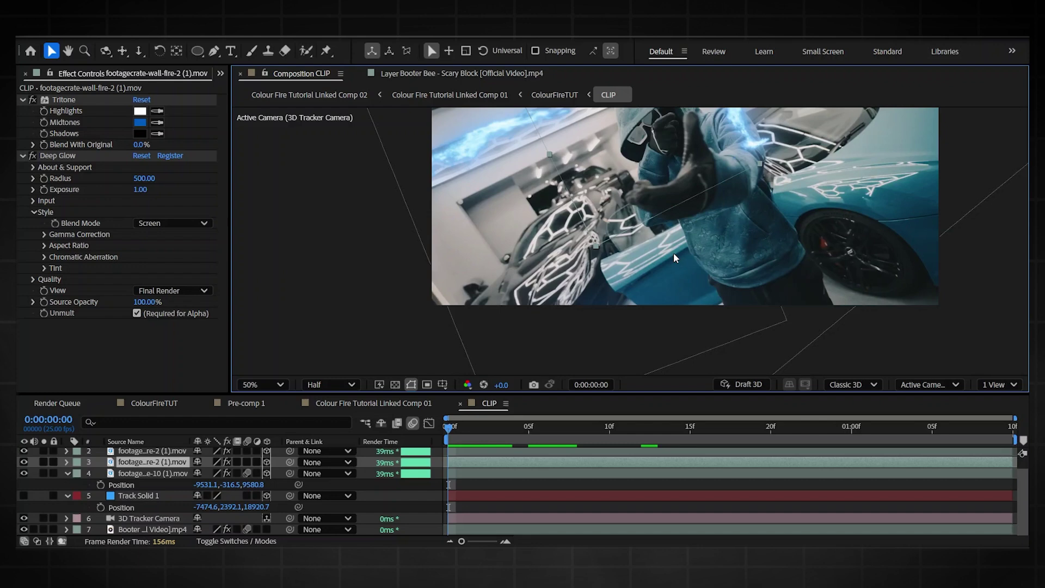
drag(674, 252, 629, 279)
scroll(632, 281, down, 1)
scroll(641, 300, up, 1)
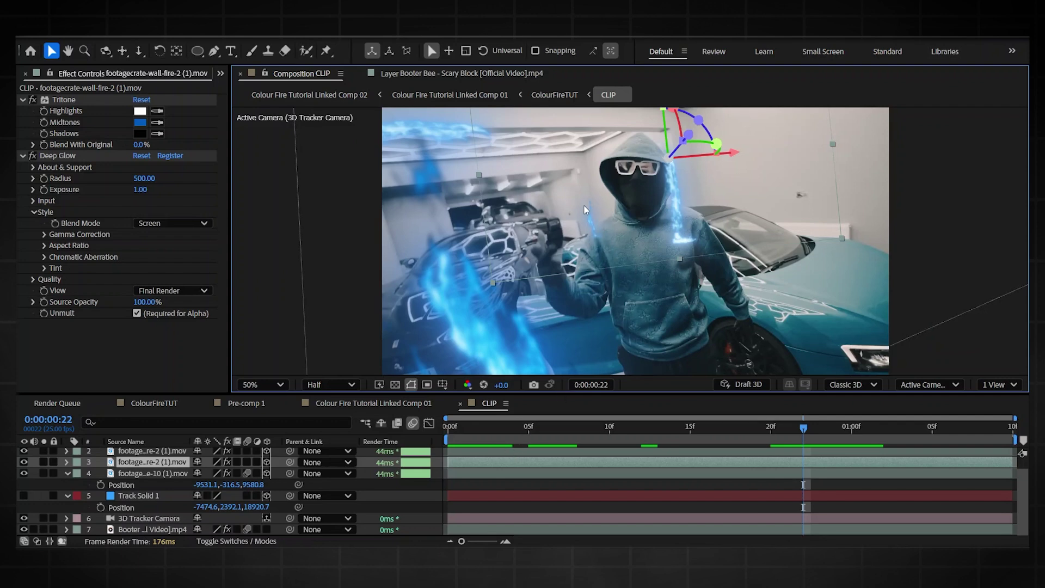
Step: Check the ground fire and wall fire layers individually, and review how they follow the camera move through the whole clip
click(465, 434)
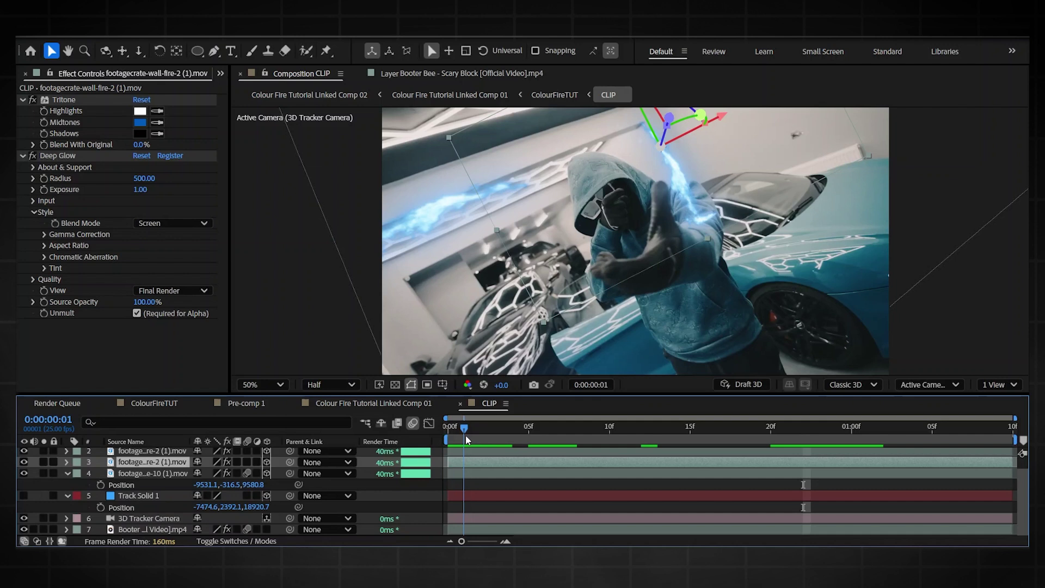
mouse_move(522, 462)
mouse_down()
mouse_move(292, 485)
mouse_move(515, 460)
mouse_up()
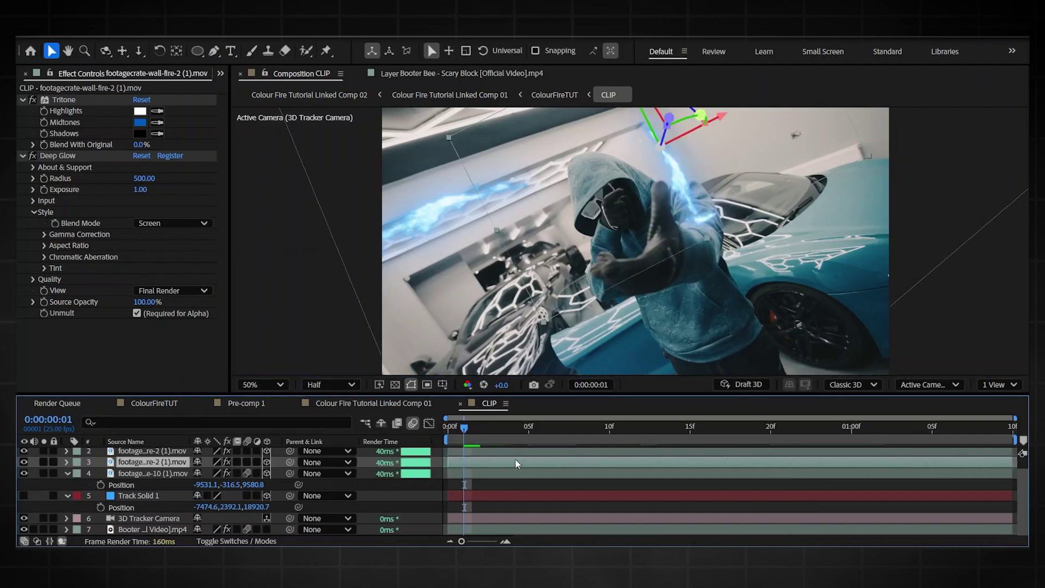
click(492, 473)
click(489, 484)
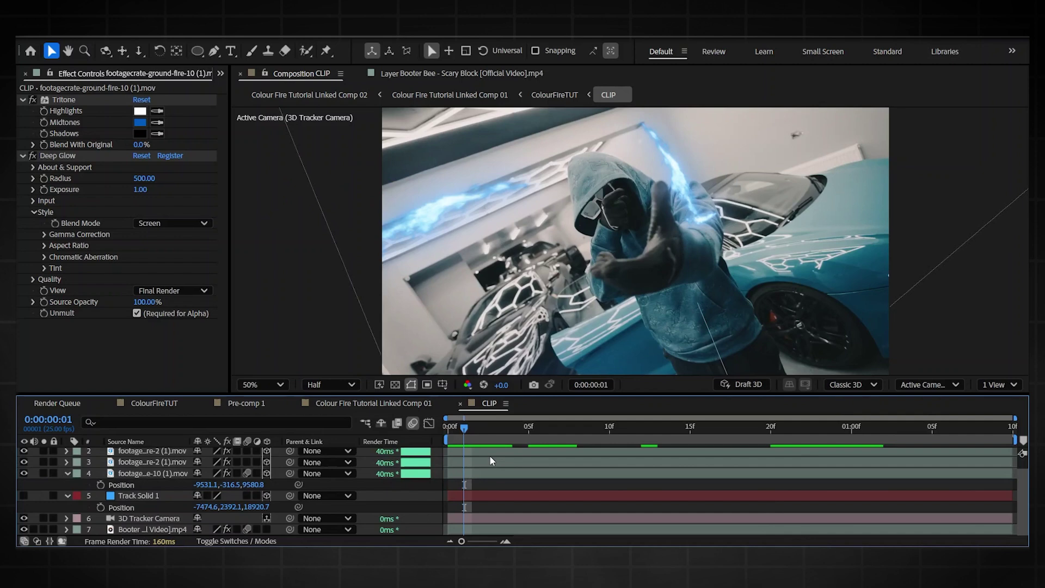
click(502, 453)
drag(536, 426, 688, 439)
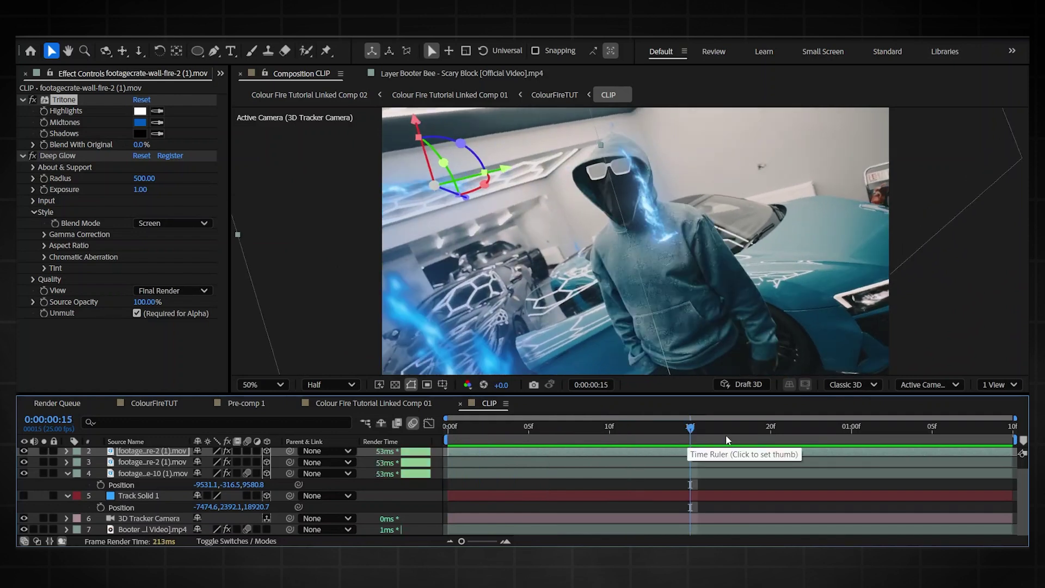
drag(725, 434, 1021, 418)
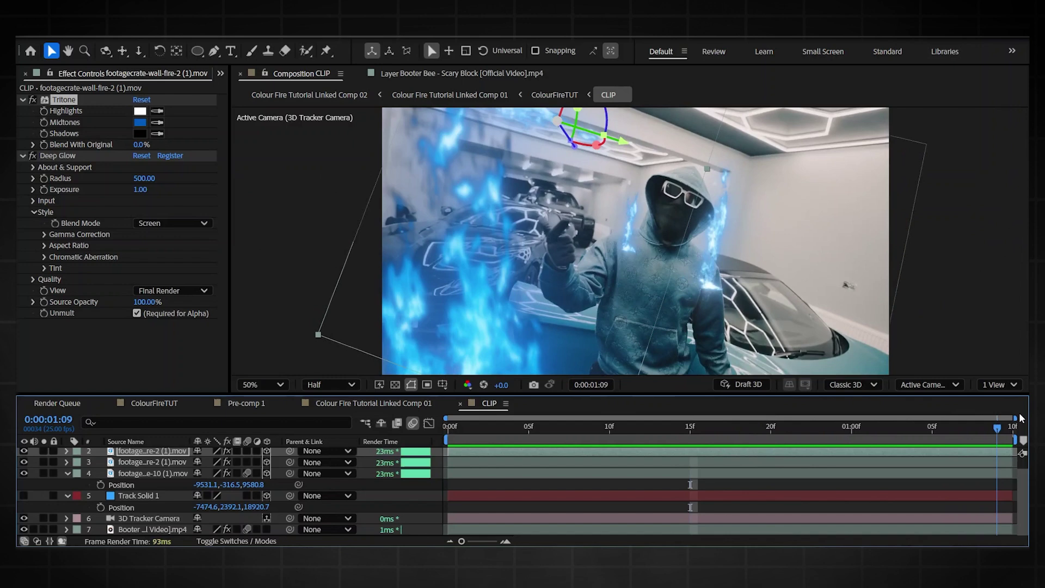
key(space)
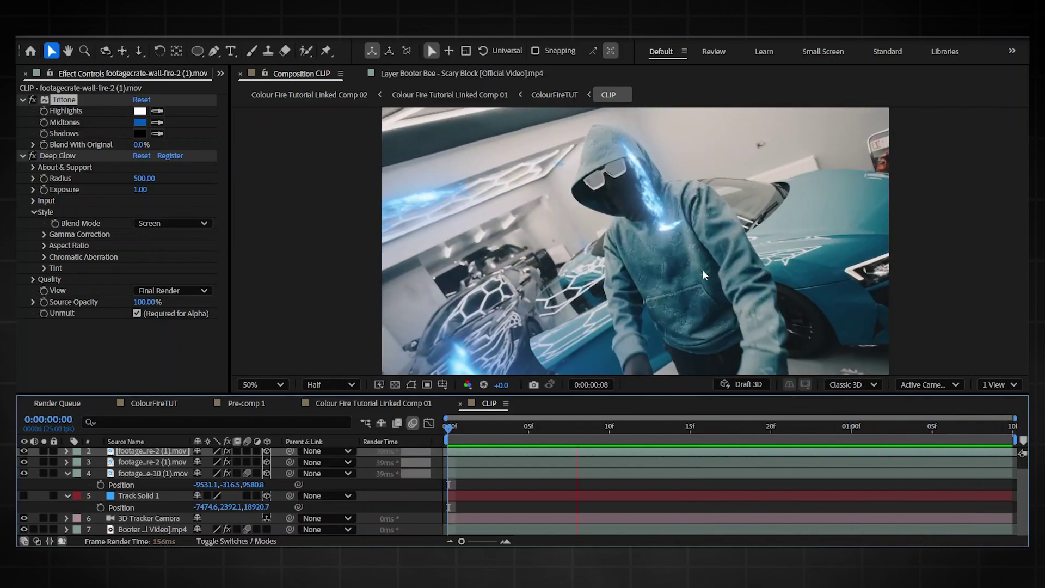
key(space)
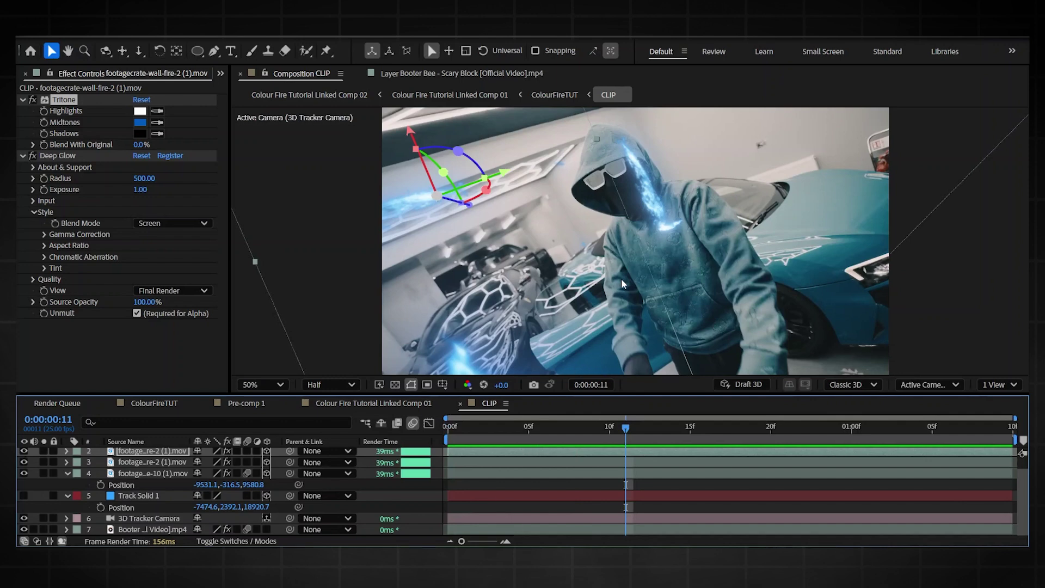
Step: Compare the fire with the hooded man and cars at several frames, ending at 0:00:01:00 with the composition fitted to the viewer
drag(599, 312, 606, 273)
drag(658, 427, 684, 431)
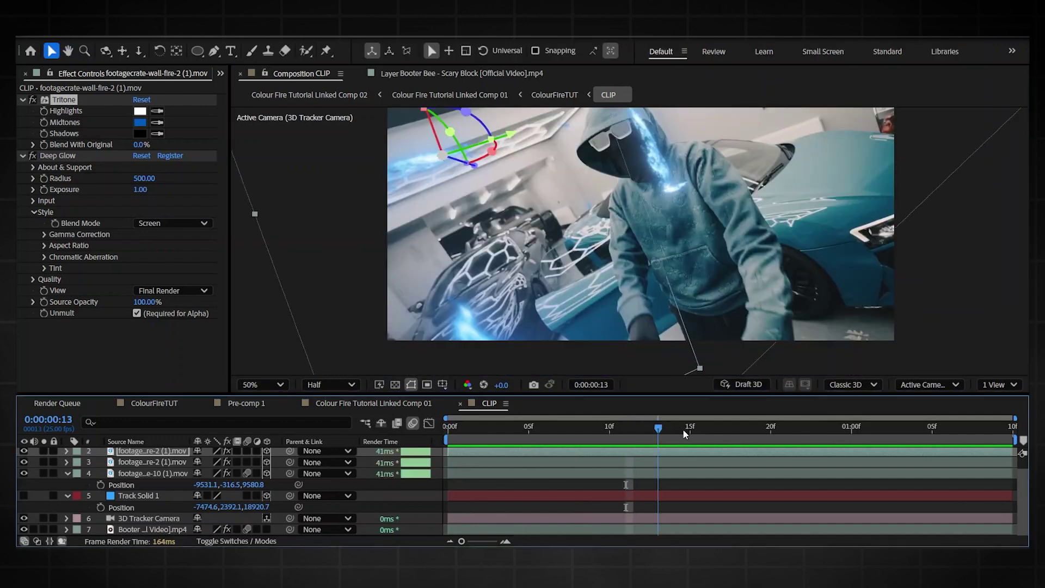
click(684, 433)
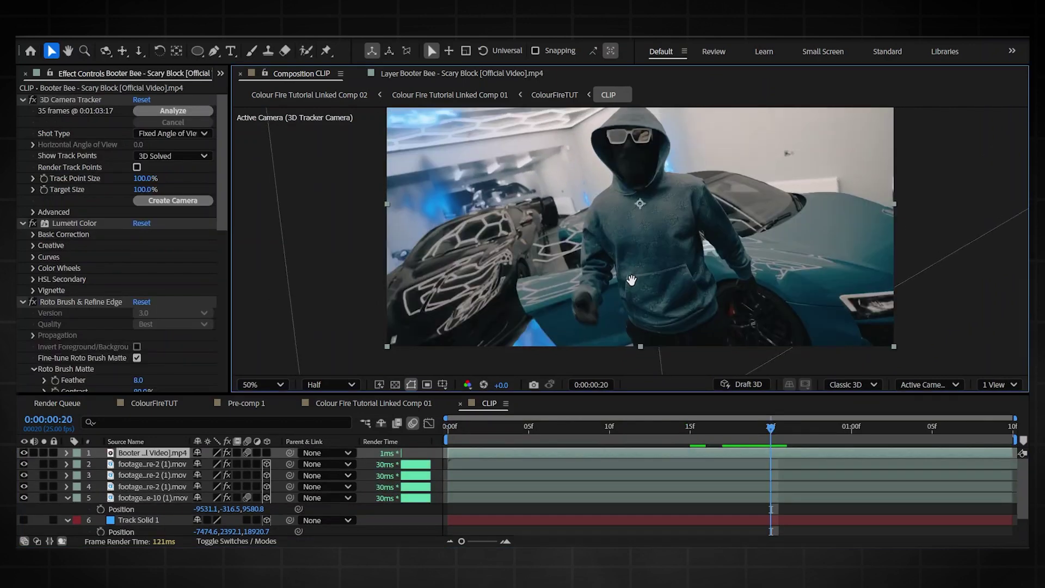
drag(631, 281, 631, 282)
scroll(631, 282, down, 2)
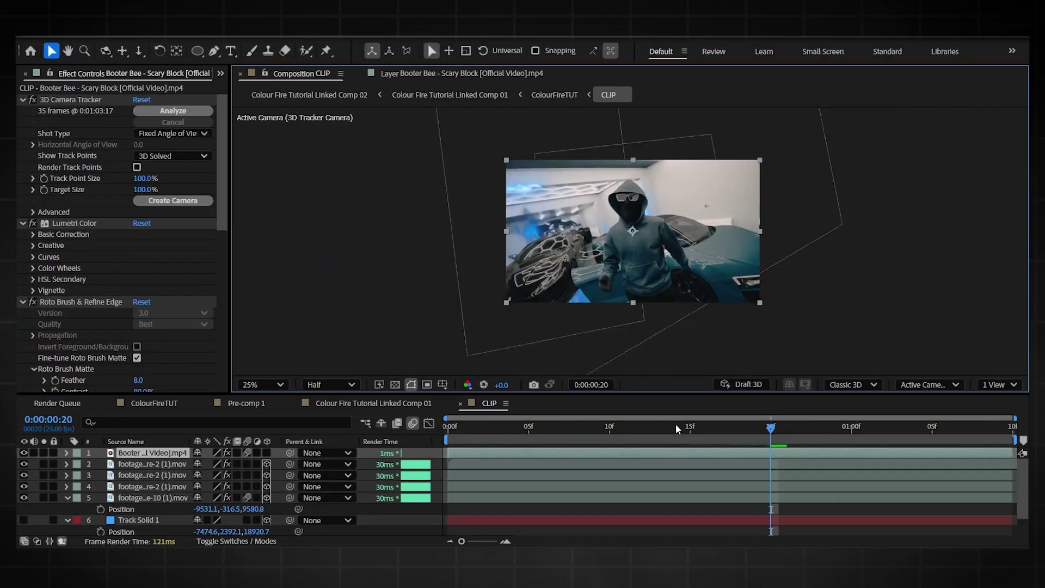
click(267, 385)
click(283, 140)
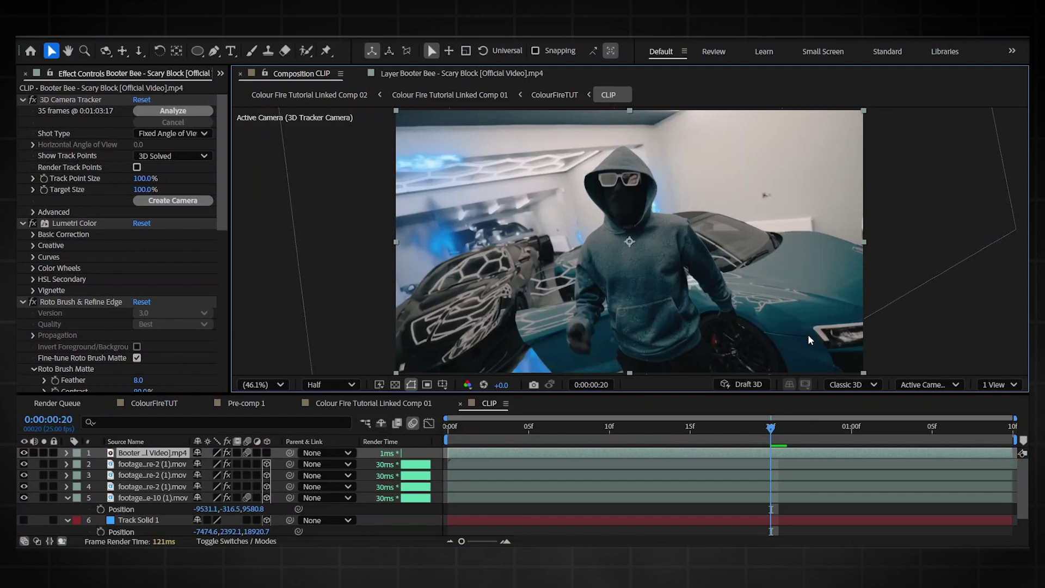
drag(838, 430, 847, 429)
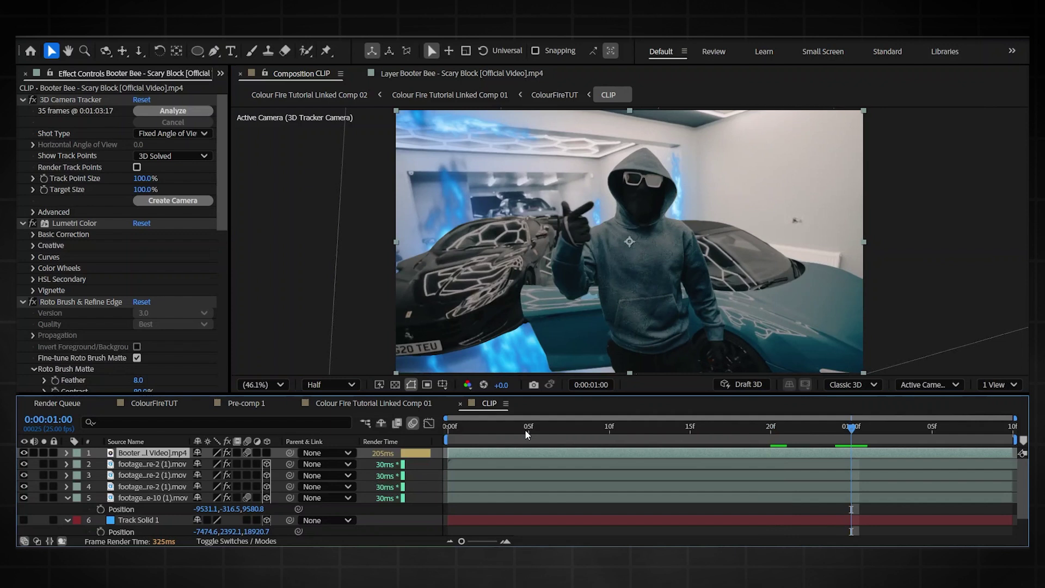
Step: Move the ground fire layer above the rotoscoped copy of the clip in the layer stack, leaving the wall fire layers beneath it
click(168, 462)
key(h)
drag(464, 353, 459, 322)
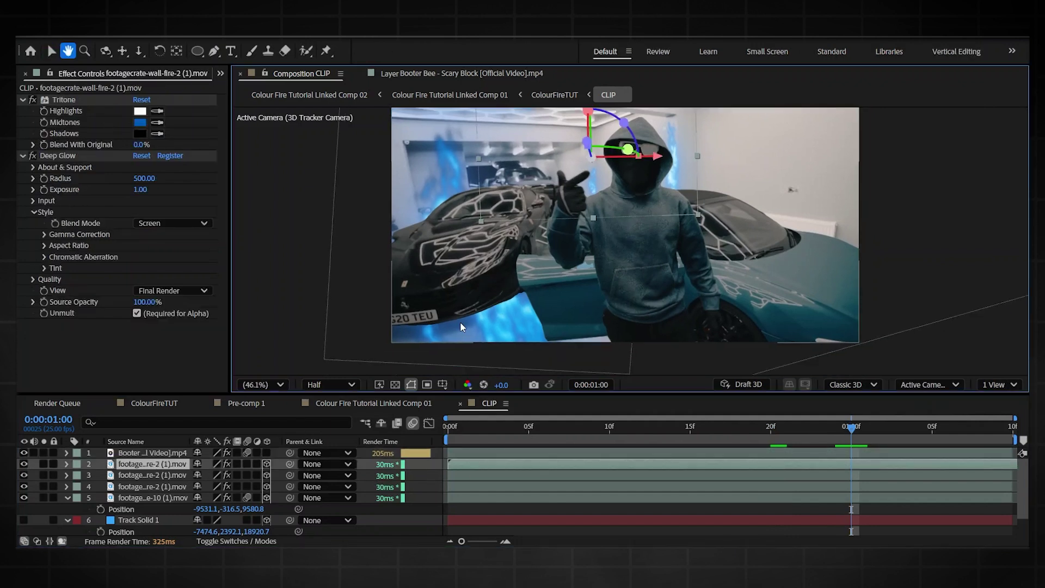
key(v)
click(459, 322)
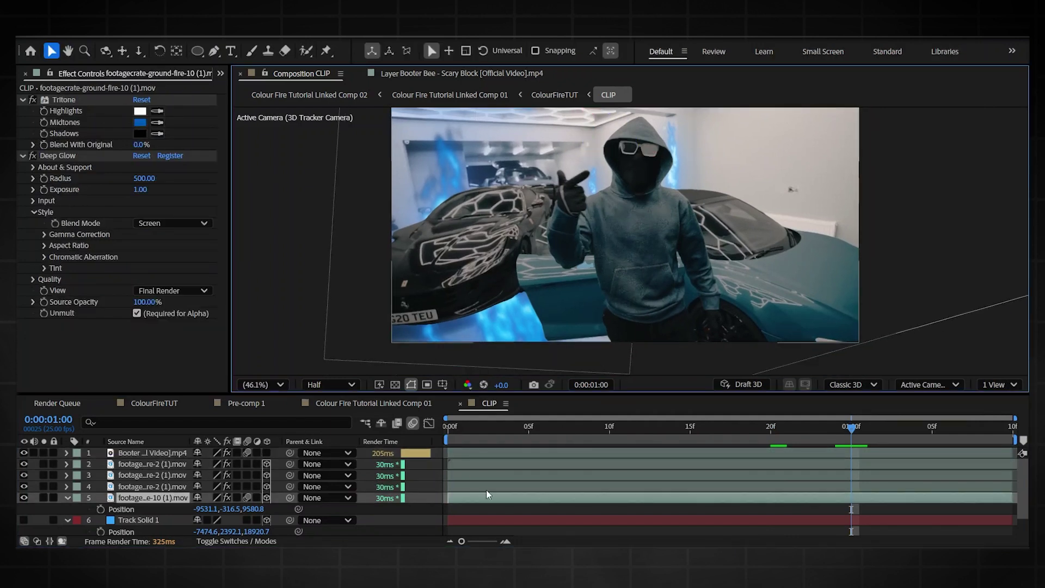
click(497, 474)
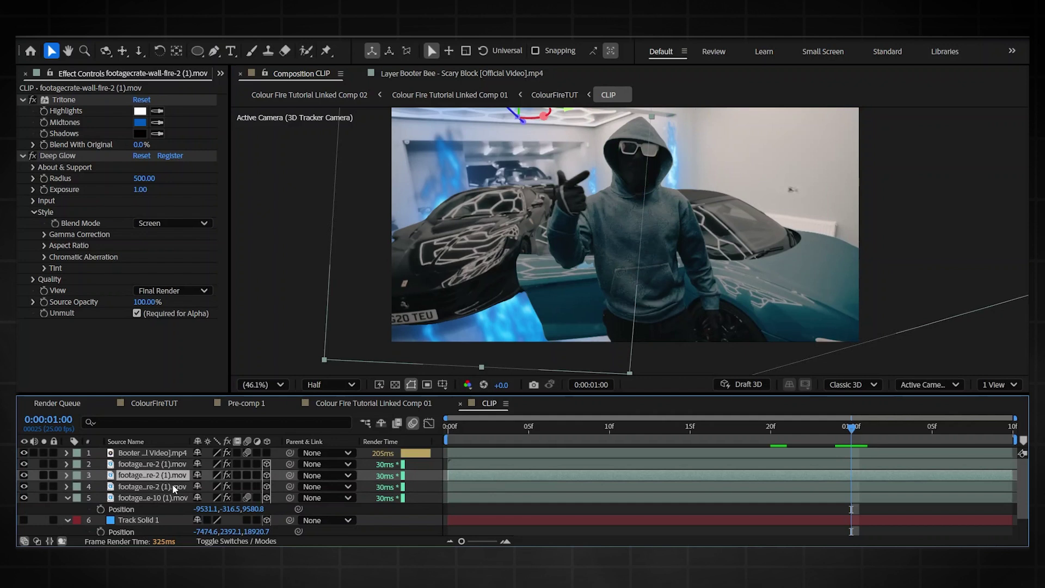
drag(173, 476, 163, 446)
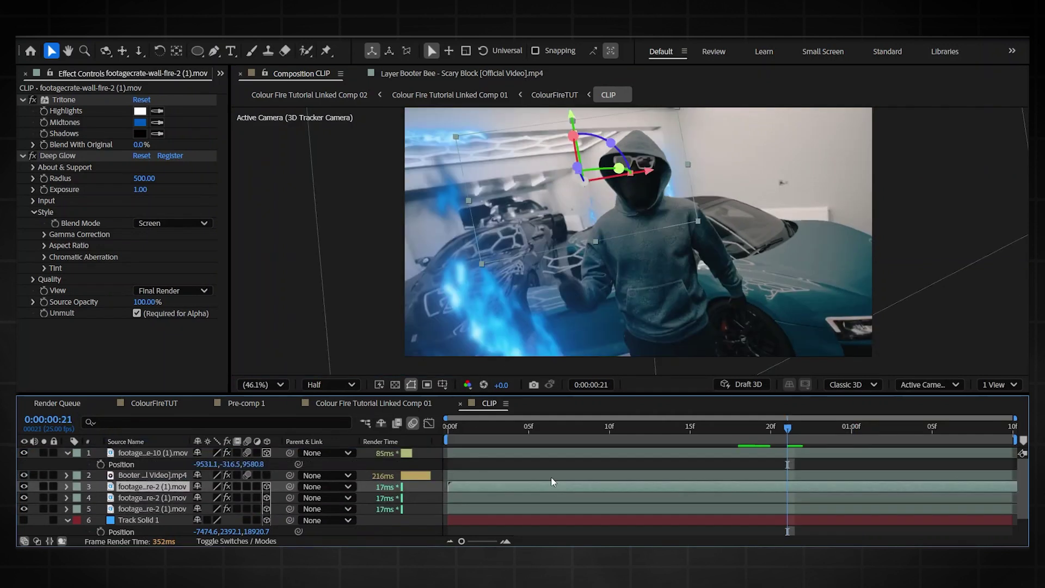
Step: Duplicate the 3D Tracker Camera and place the copy directly beneath the three wall fire layers
click(481, 465)
click(481, 452)
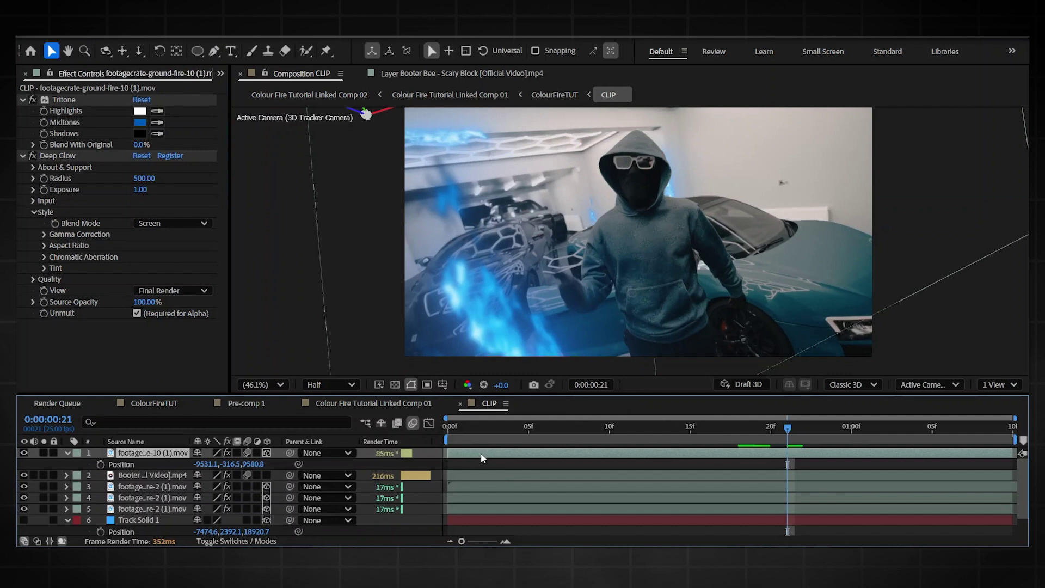
click(473, 478)
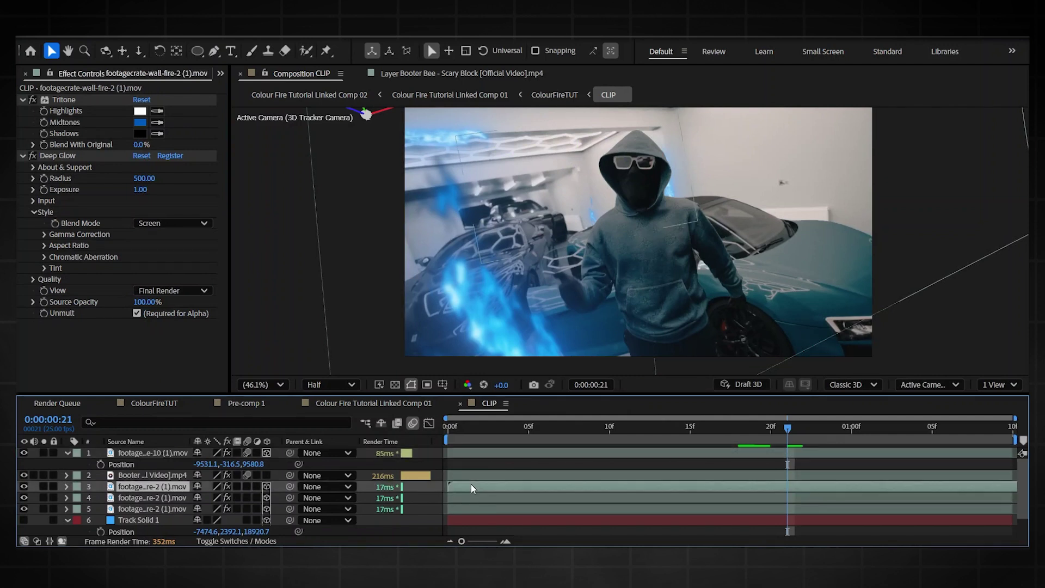
click(501, 485)
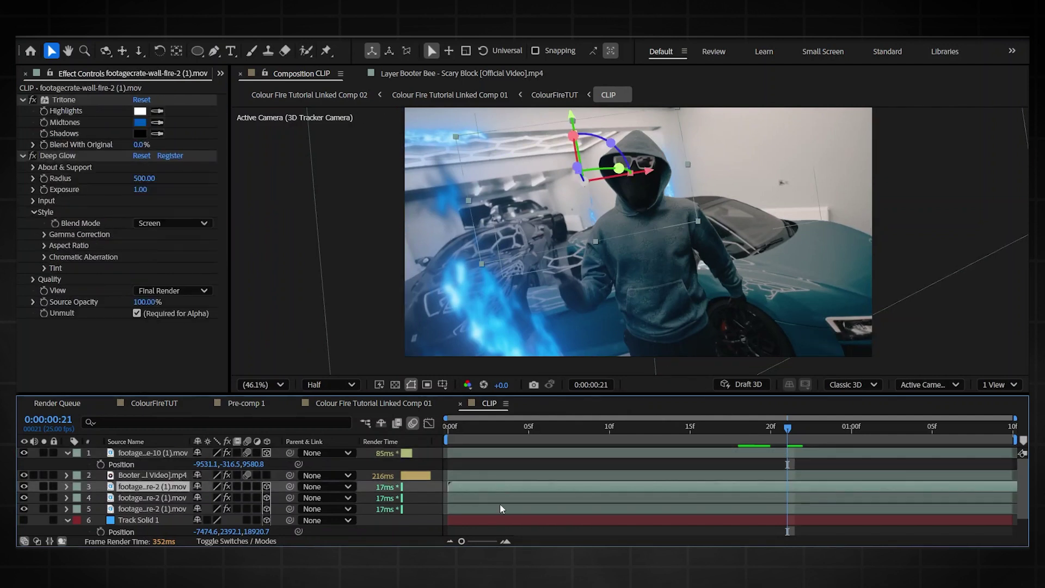
shift+click(500, 509)
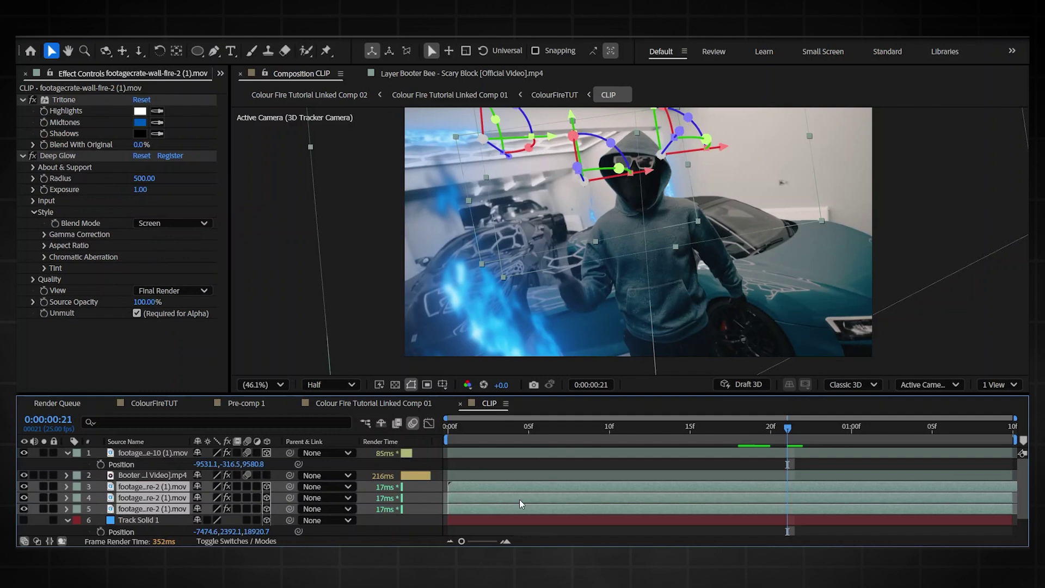
scroll(512, 483, down, 2)
click(493, 514)
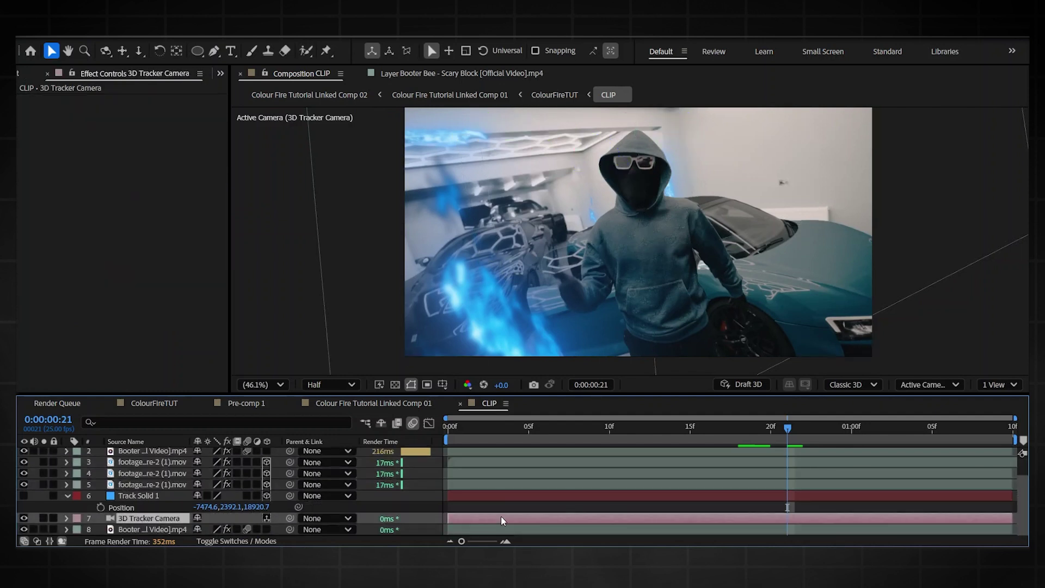
drag(154, 525, 151, 488)
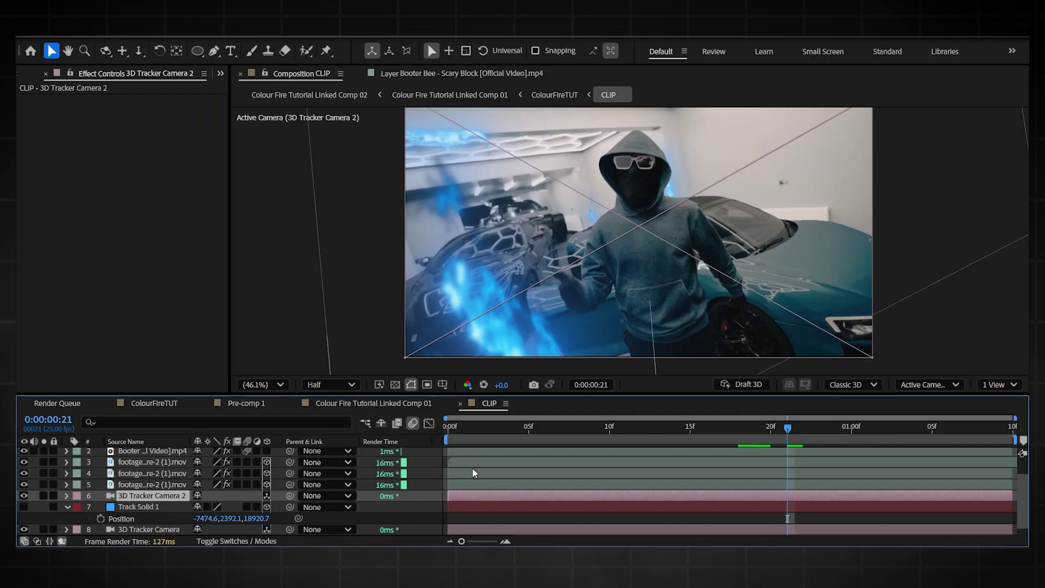
Step: Pre-compose the three wall fire layers together with 3D Tracker Camera 2 into a new composition named "underfire"
shift+click(477, 465)
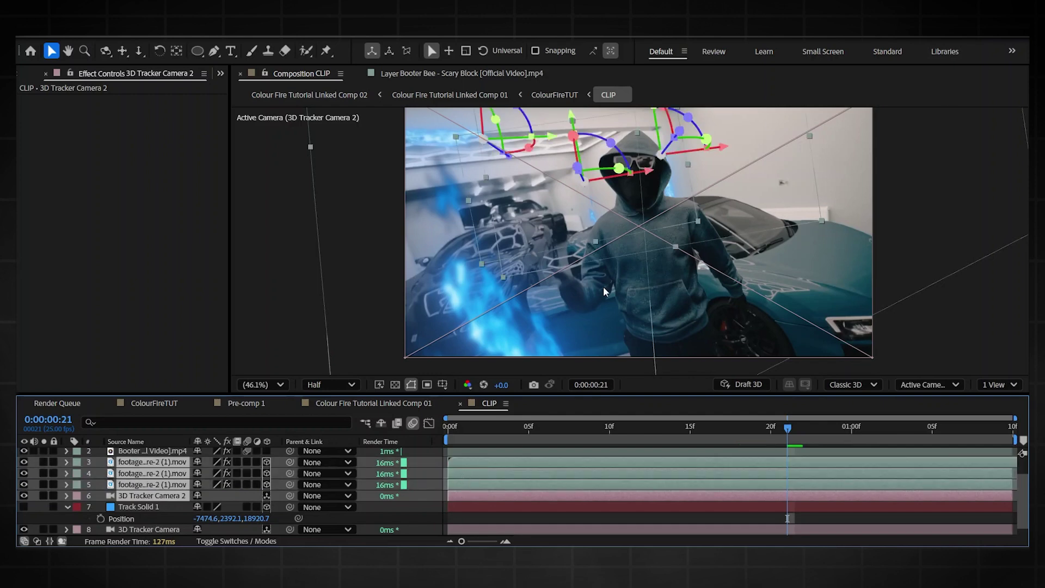
right_click(562, 475)
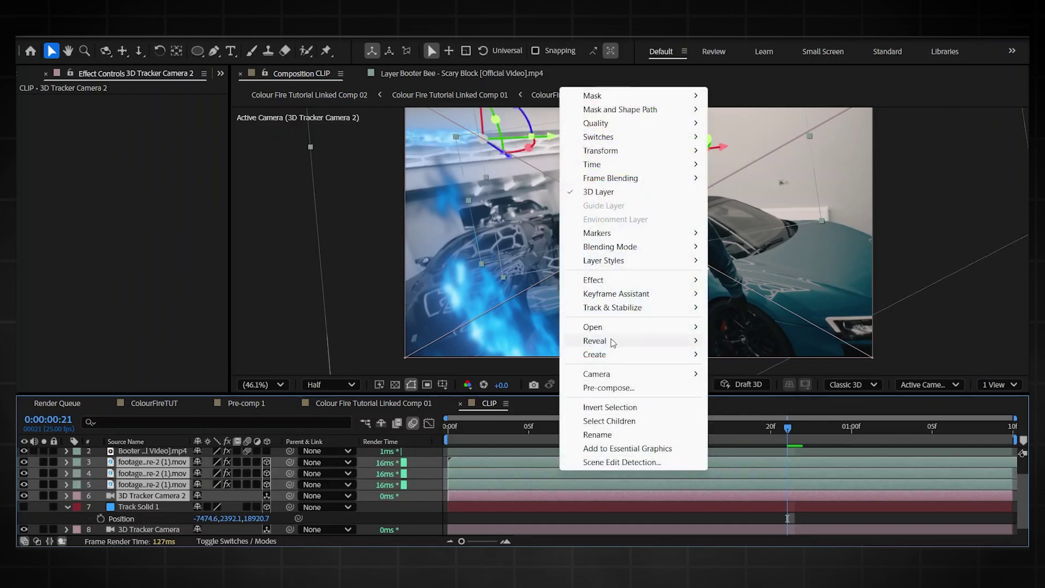
click(604, 387)
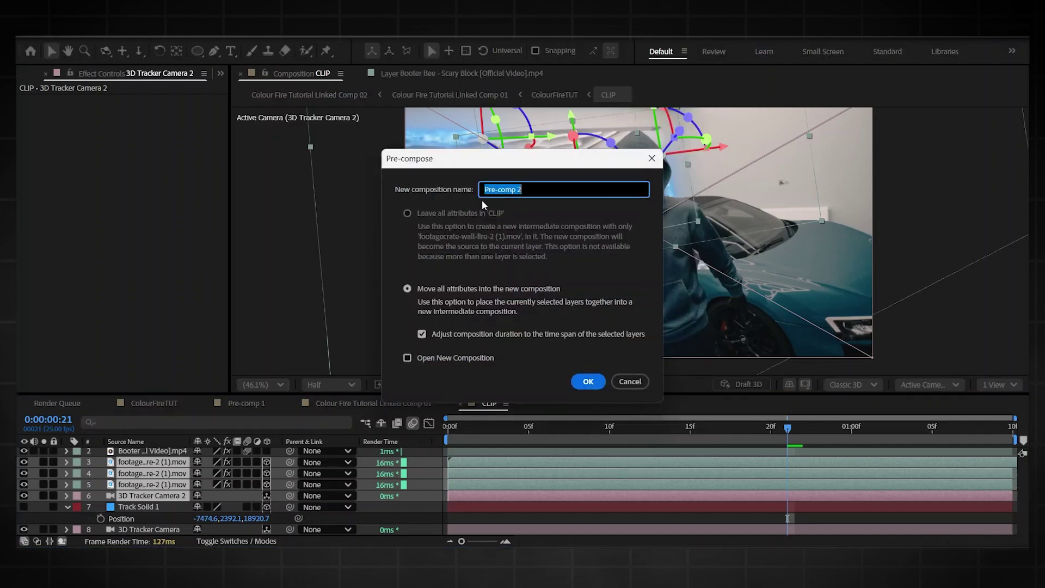
text(underfire)
key(Return)
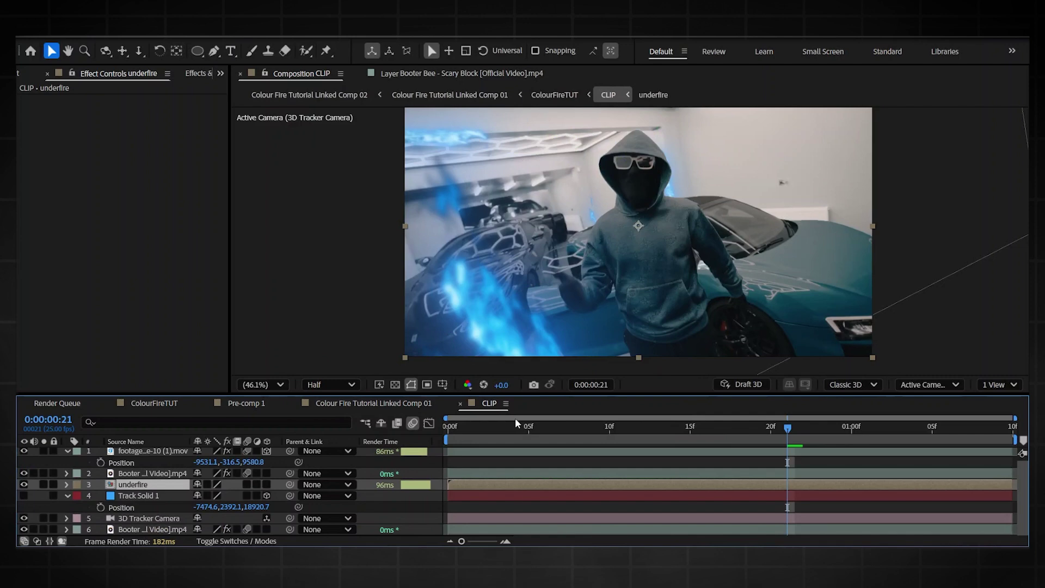
Step: Check the composite at 0:00:00:07 and delete the Track Solid 1 layer
drag(842, 418, 561, 427)
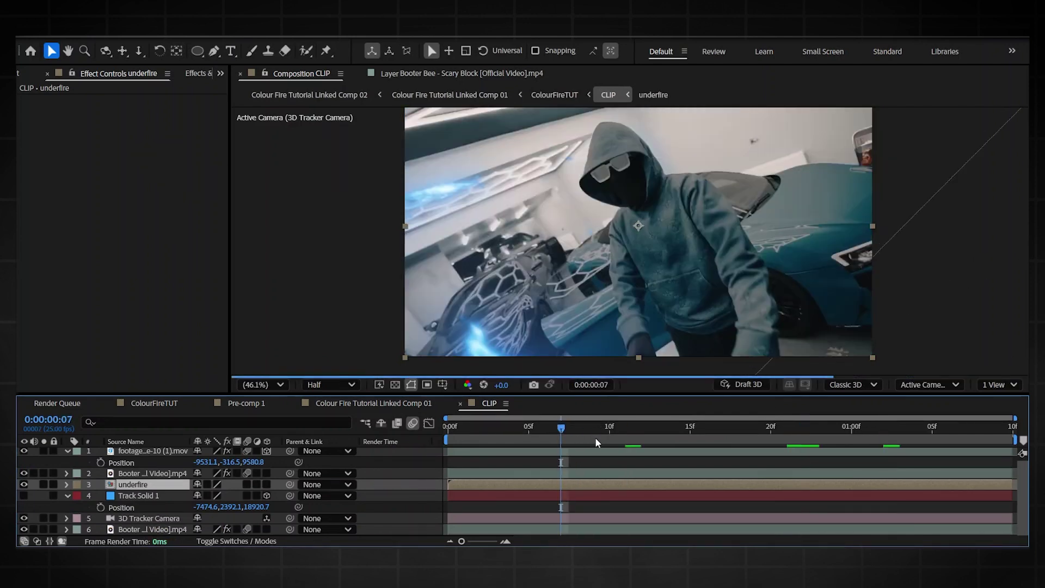
click(535, 497)
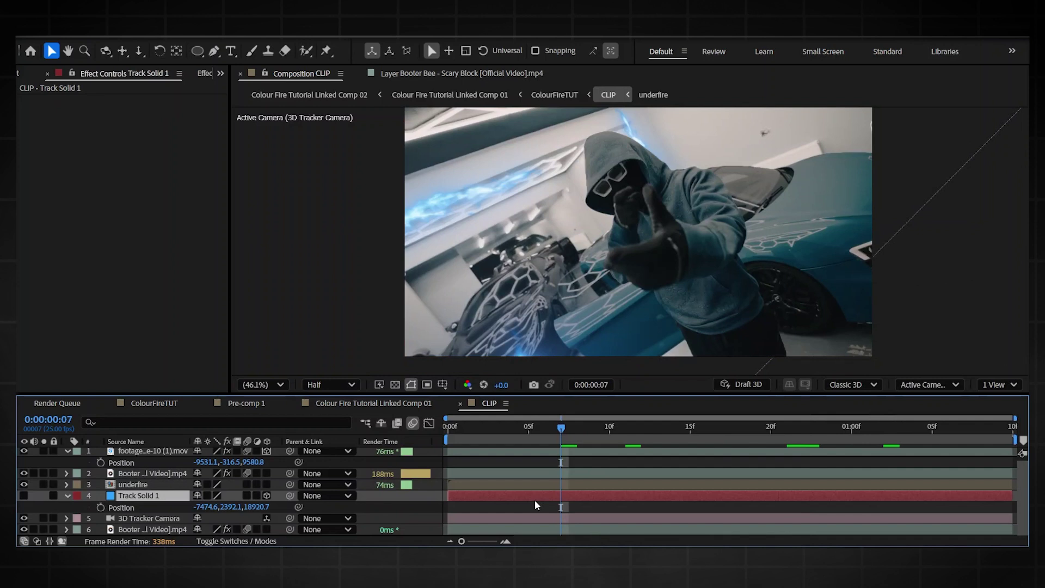
key(Delete)
Step: At 0:00:00:24, set the Crate's Light Wrap background layer on the rotoscoped copy of the clip to underfire
click(836, 426)
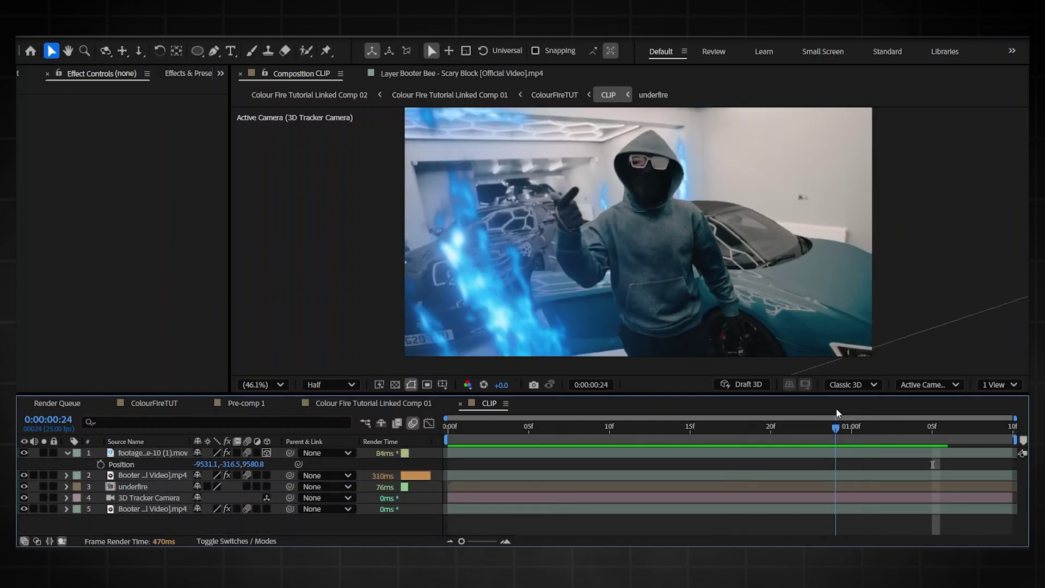
click(800, 472)
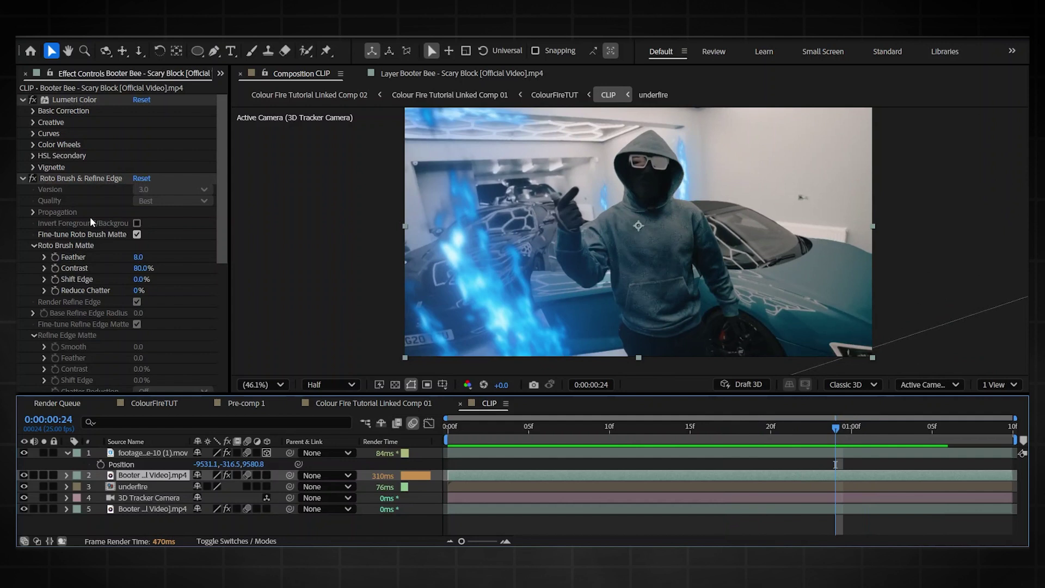
drag(226, 247, 236, 407)
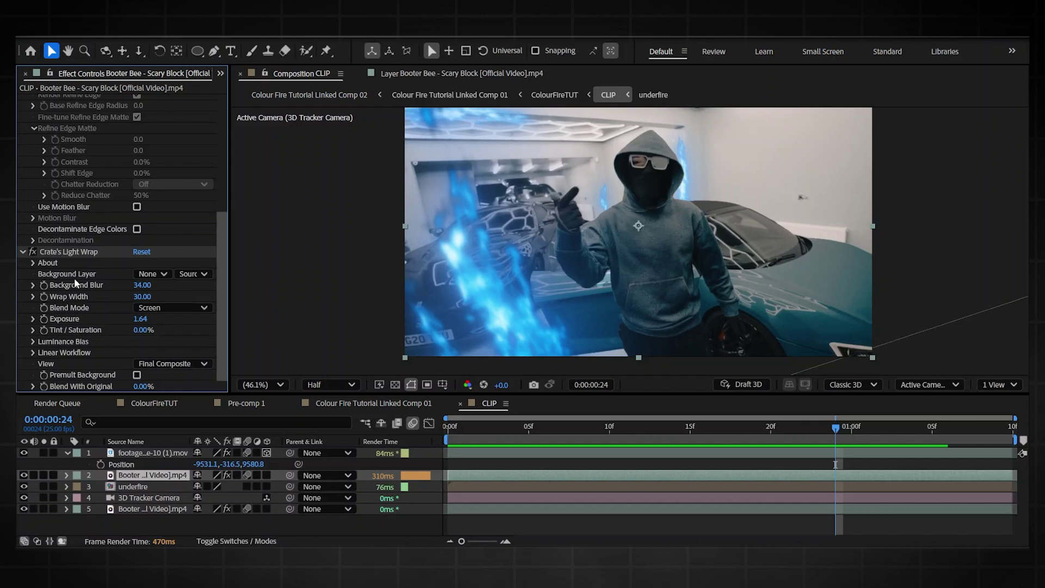
click(153, 273)
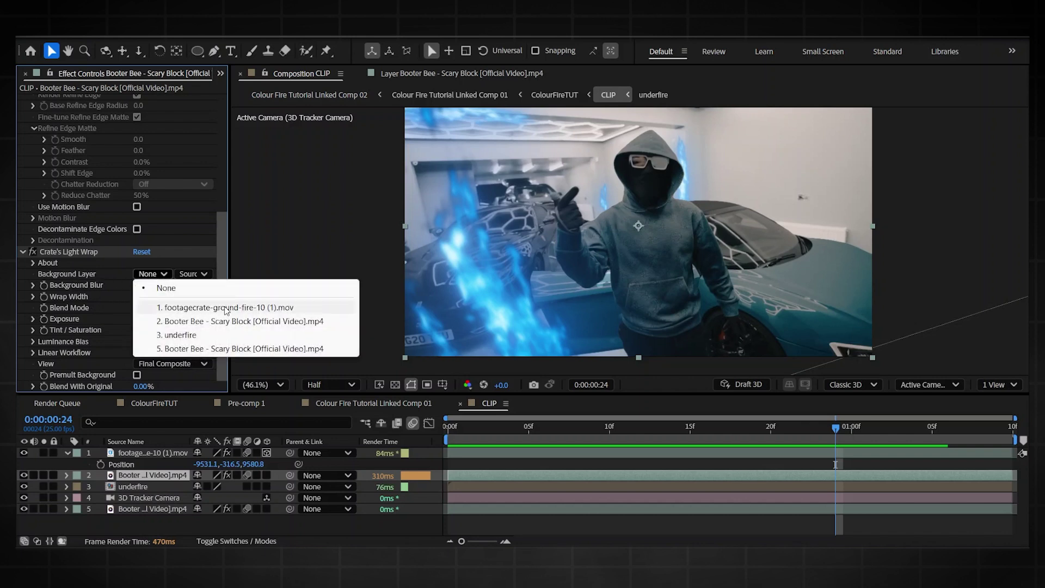
click(179, 335)
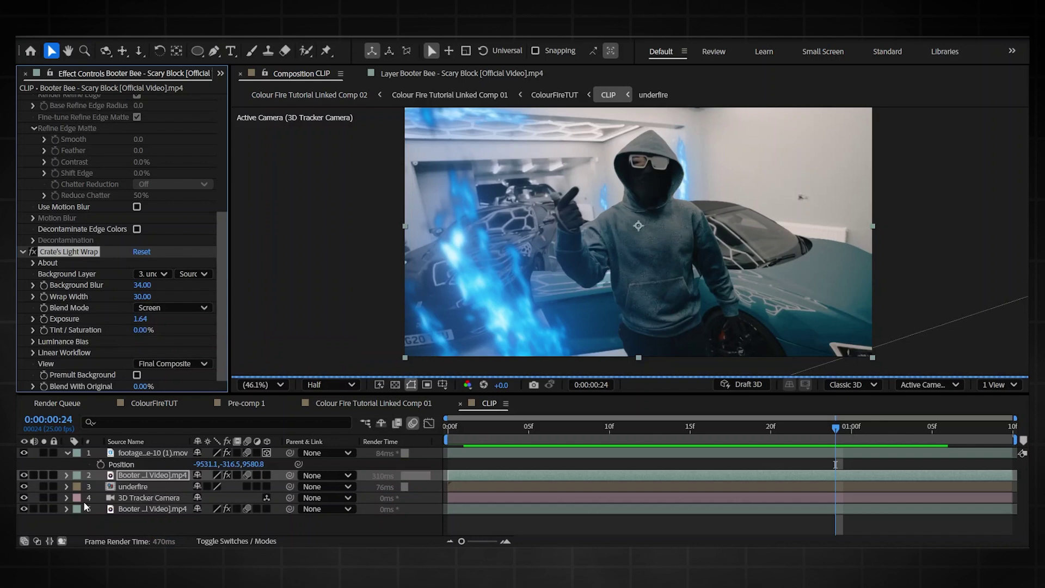
Step: Inspect the light wrap along the performer's hood and shoulder up close at 0:00:01:02 in full resolution
click(142, 489)
key(space)
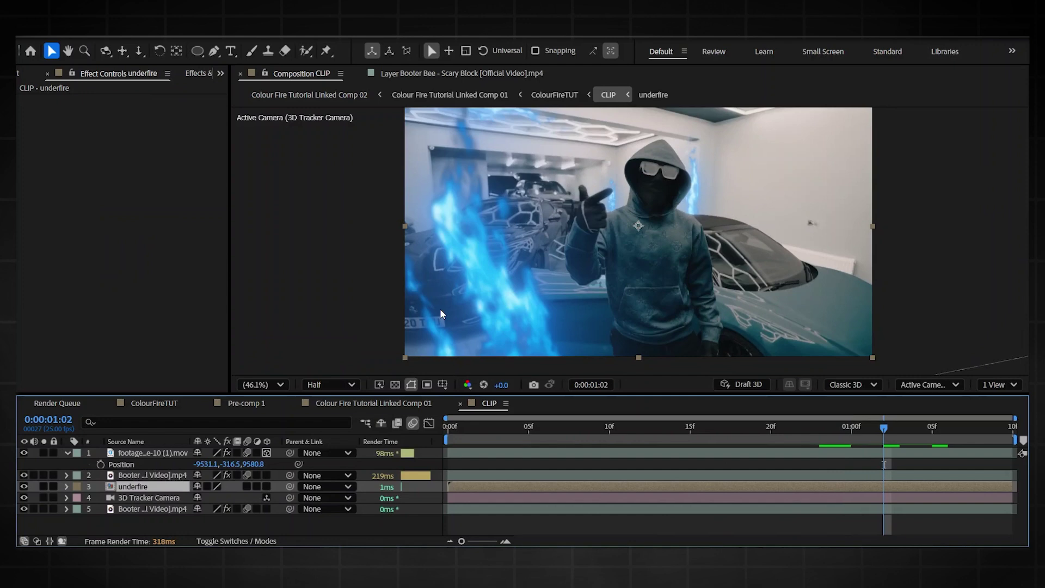
key(slash)
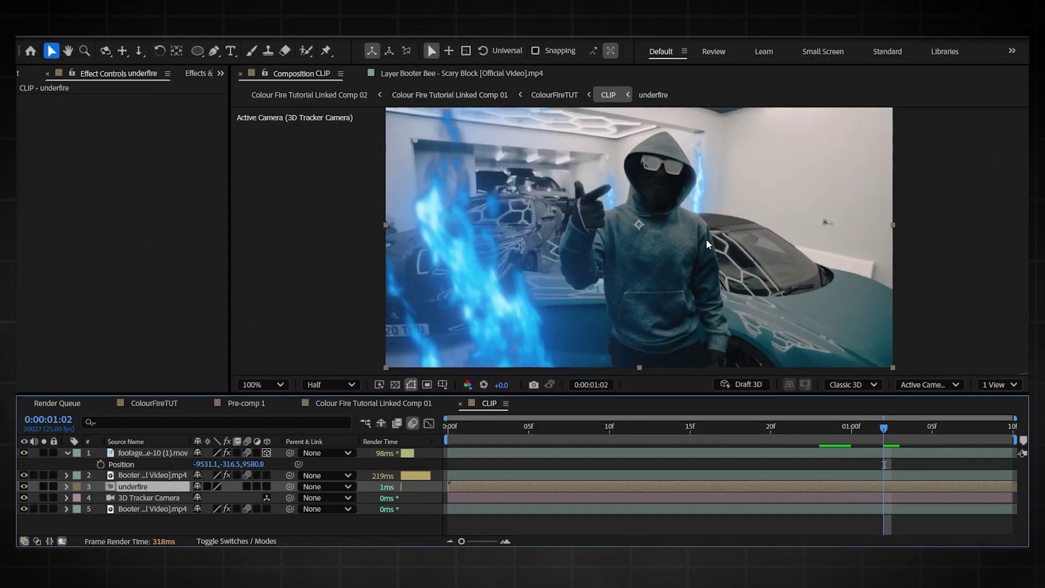
scroll(706, 238, up, 1)
drag(836, 209, 694, 256)
scroll(694, 256, up, 1)
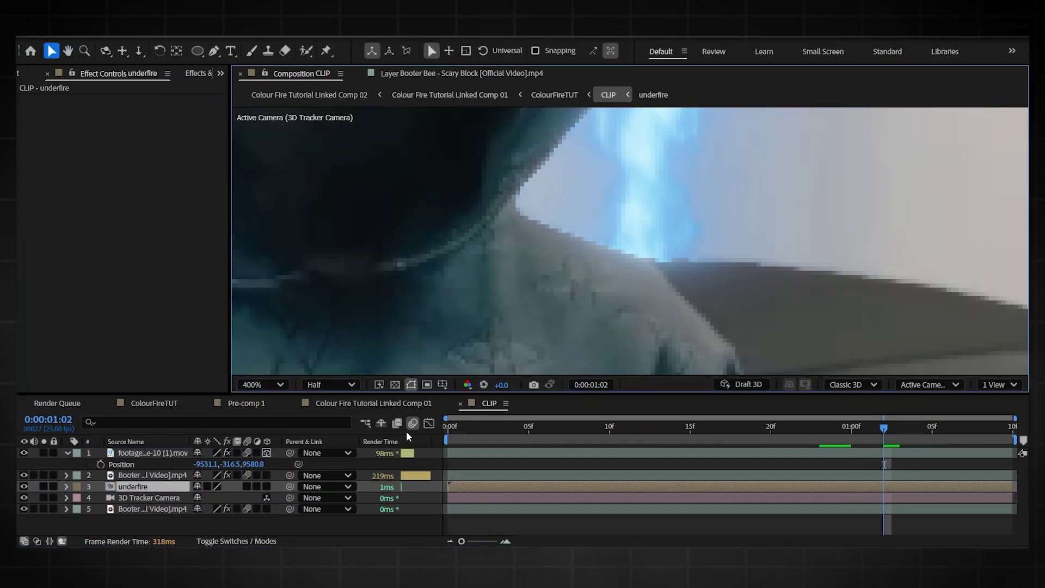
key(ctrl+j)
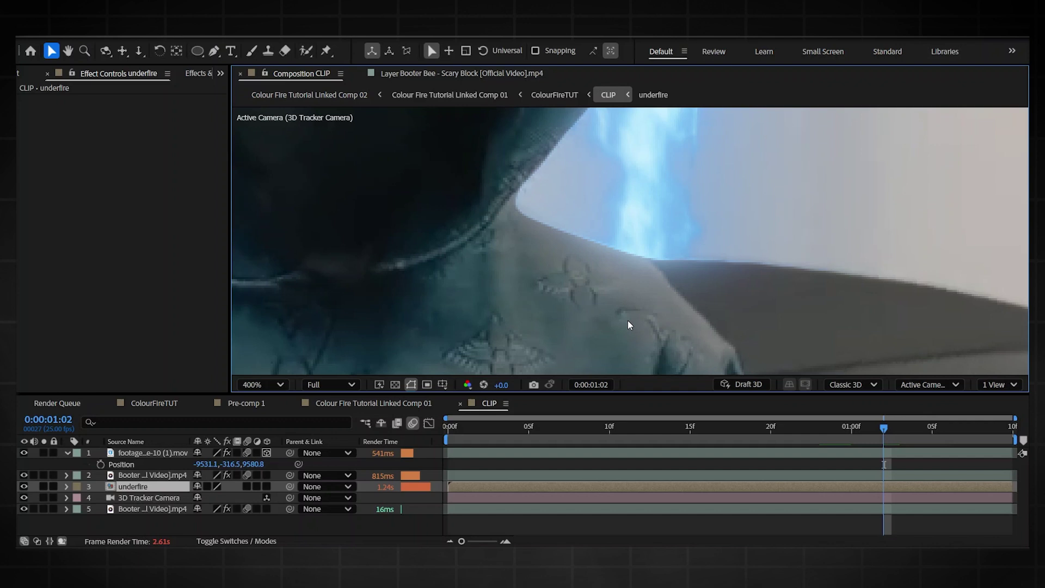
scroll(685, 213, down, 2)
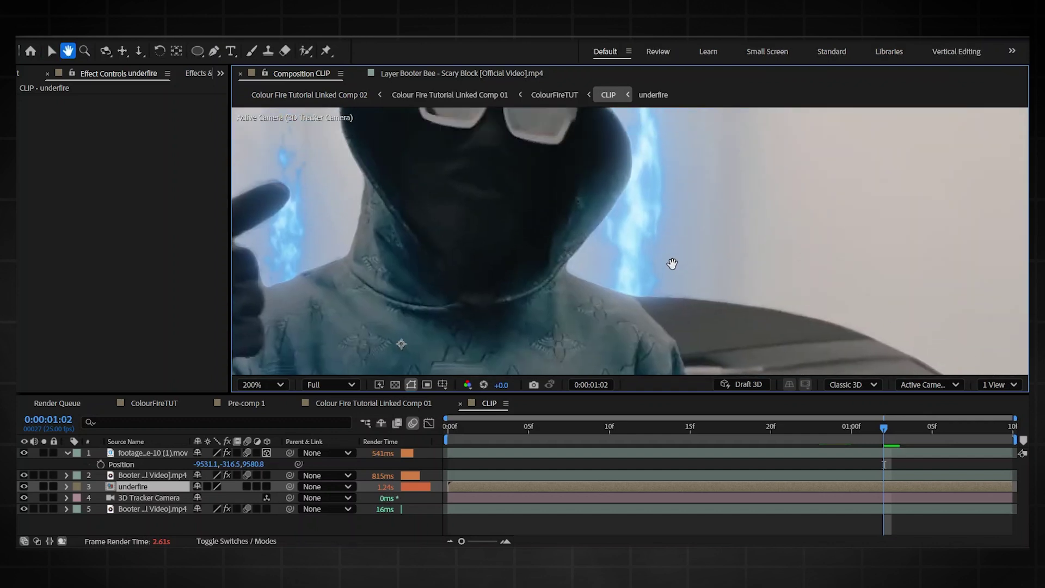
scroll(637, 280, up, 4)
drag(615, 231, 571, 73)
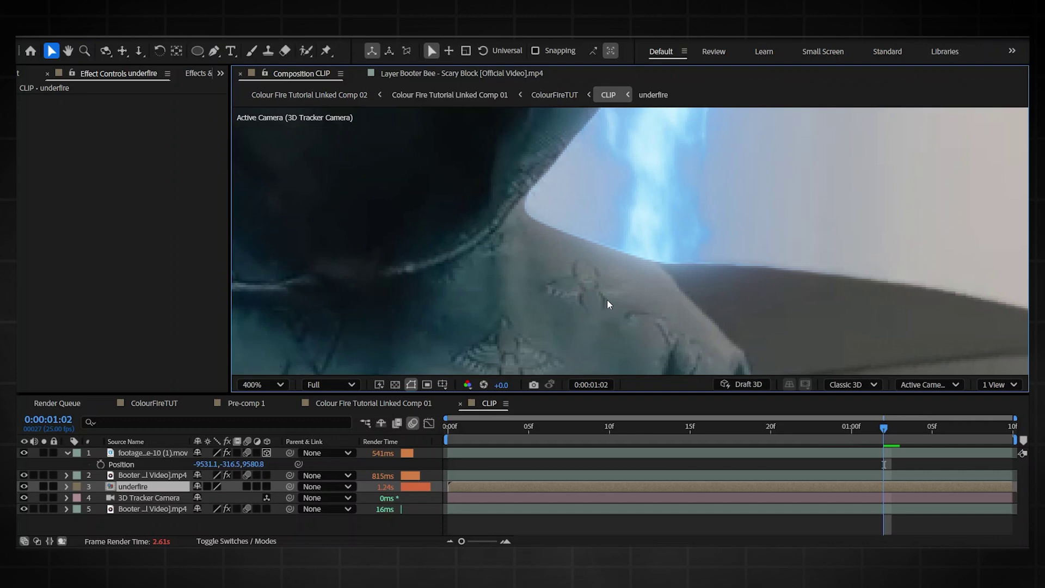
Step: Toggle Crate's Light Wrap on the rotoscoped copy of the clip to compare the composite with and without it
click(455, 471)
scroll(487, 319, down, 2)
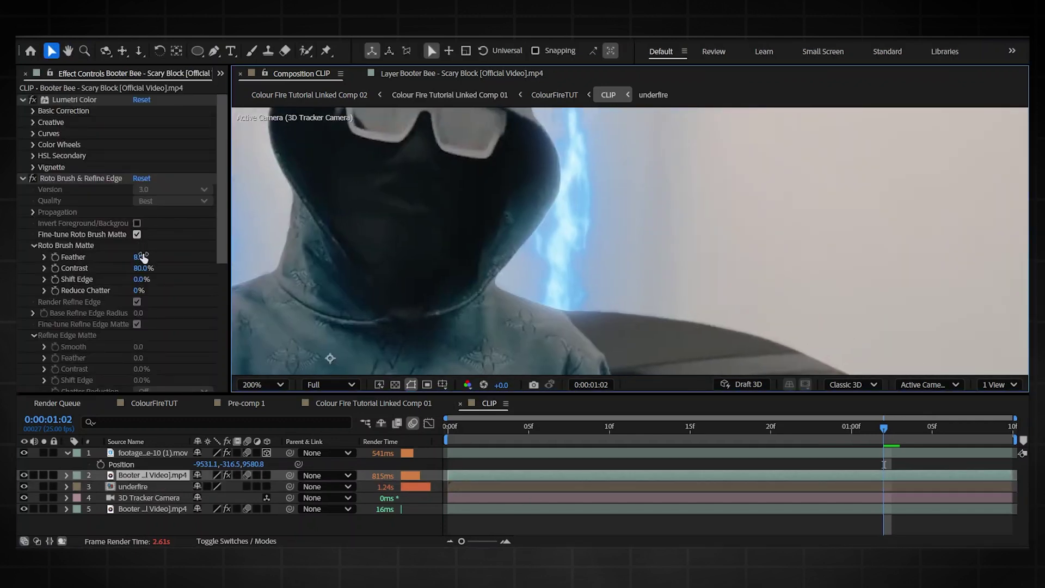
scroll(143, 258, down, 4)
click(30, 315)
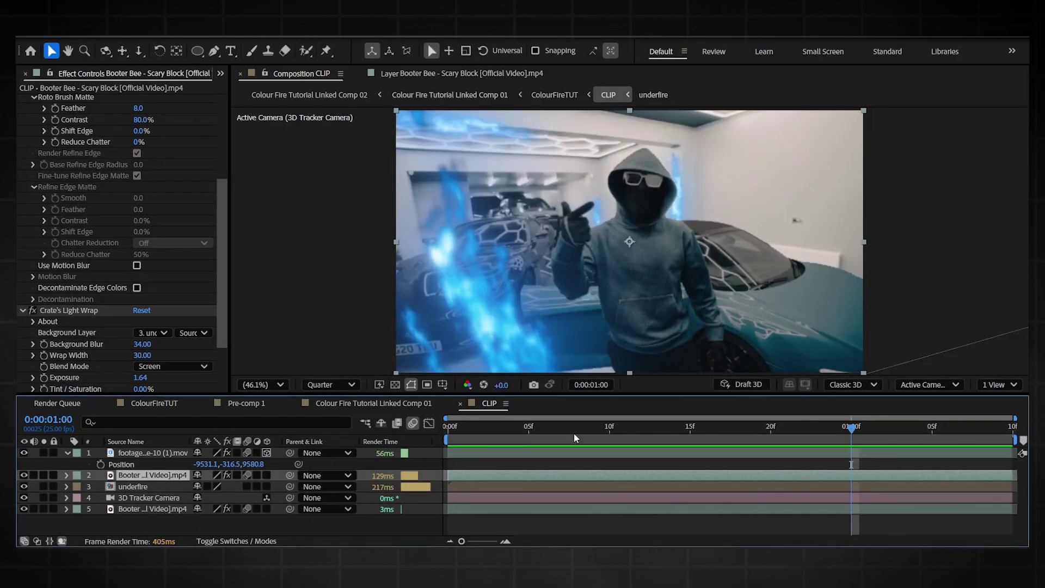
Step: Enable the Lumetri Color effect on the original clip at the bottom of the layer stack
click(488, 452)
click(482, 475)
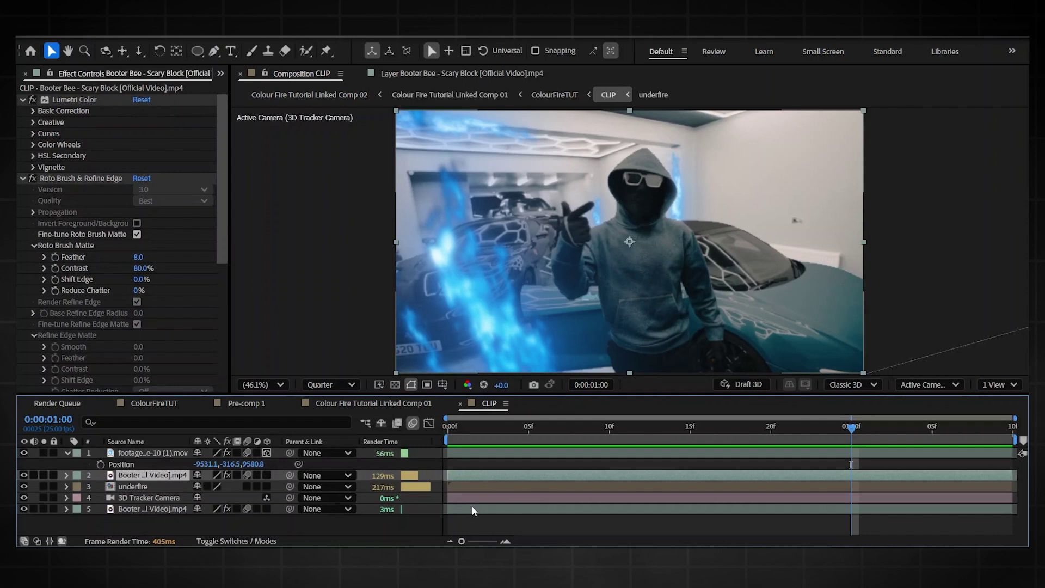
click(472, 510)
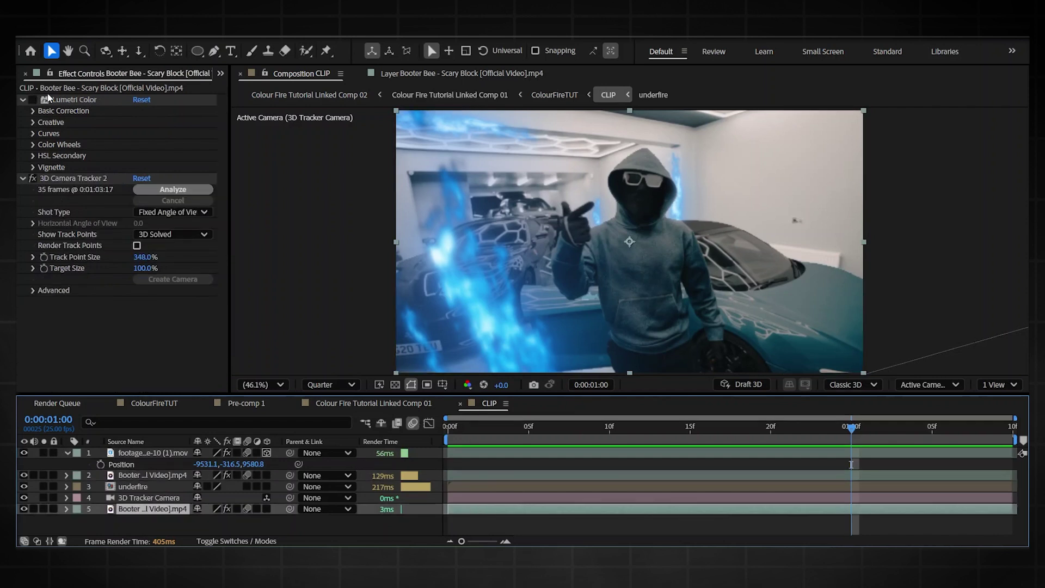
click(33, 100)
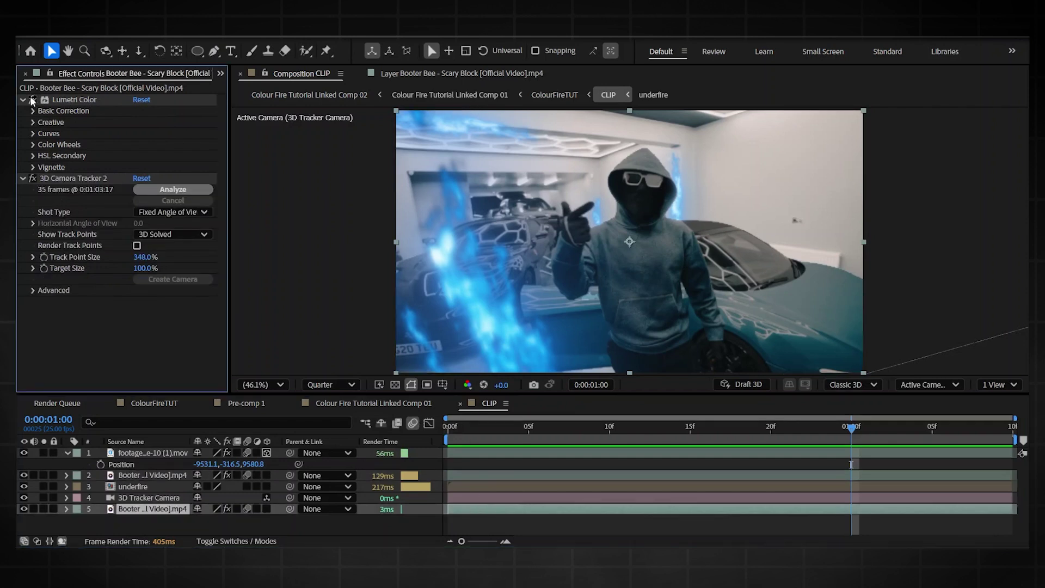
Step: Examine the original clip's Lumetri exposure keyframes at 0:00:00:00 and 0:00:00:06
click(33, 109)
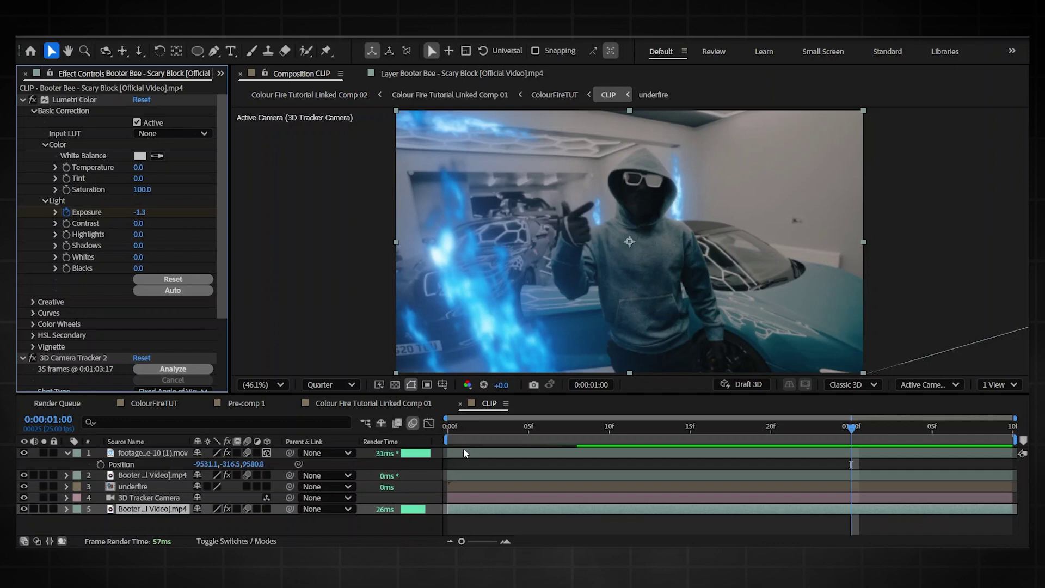
drag(477, 427, 429, 433)
key(u)
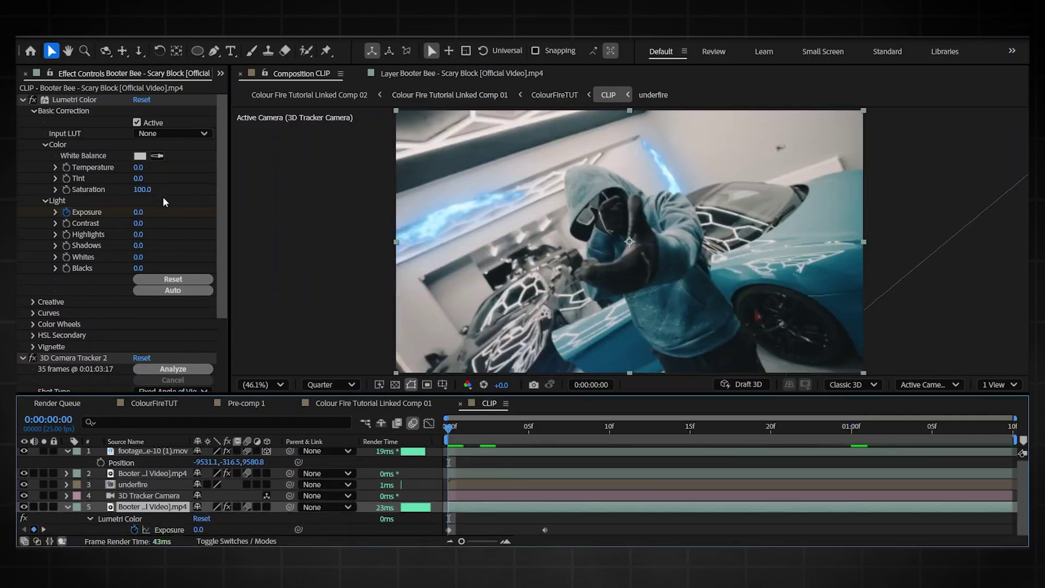
scroll(162, 197, down, 1)
click(542, 436)
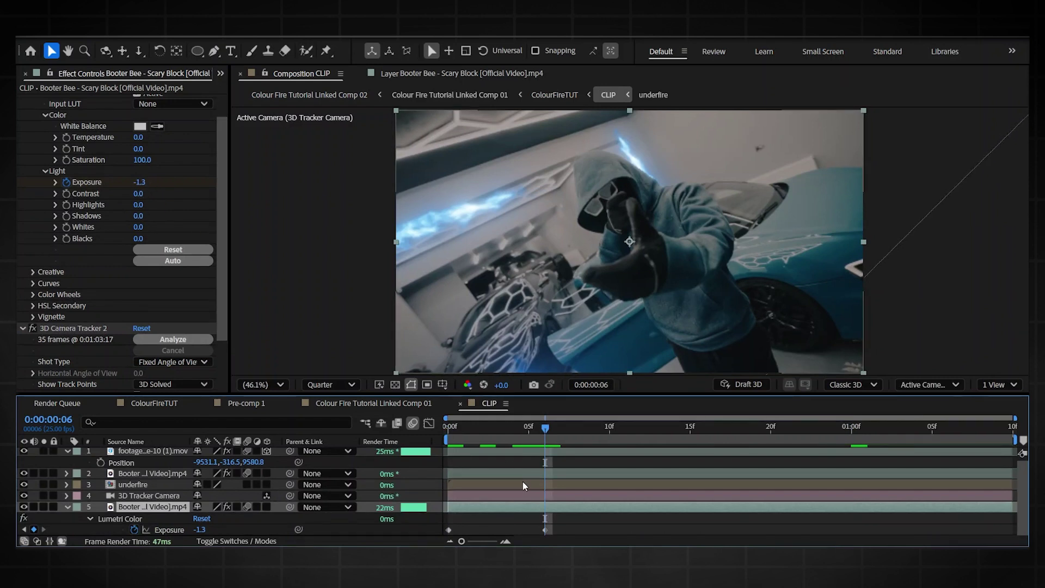
Step: Reveal the rotoscoped copy's Lumetri exposure keyframes and scrub the darkened composite to 0:00:01:02
click(493, 454)
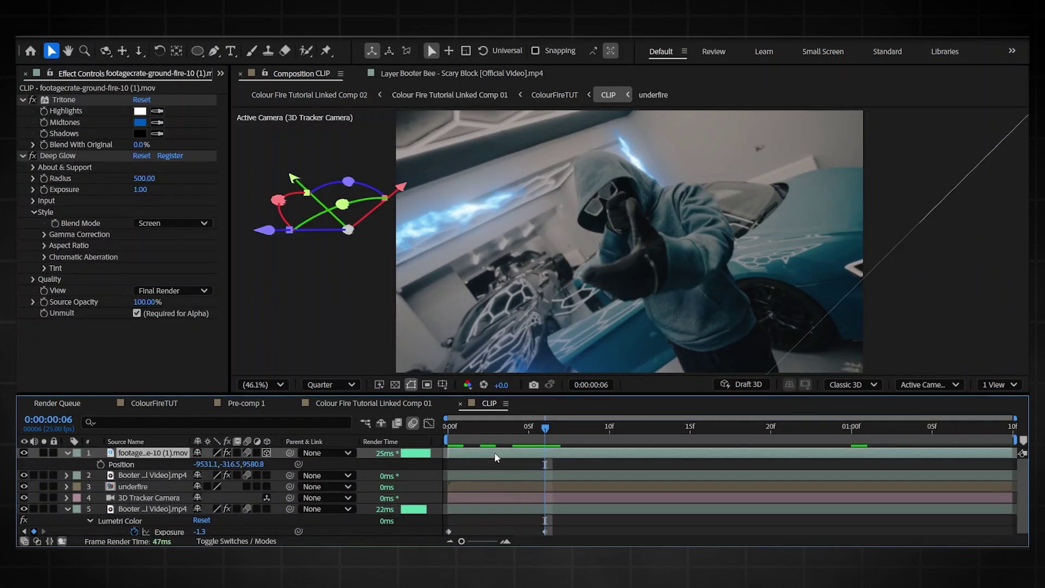
click(487, 465)
click(478, 476)
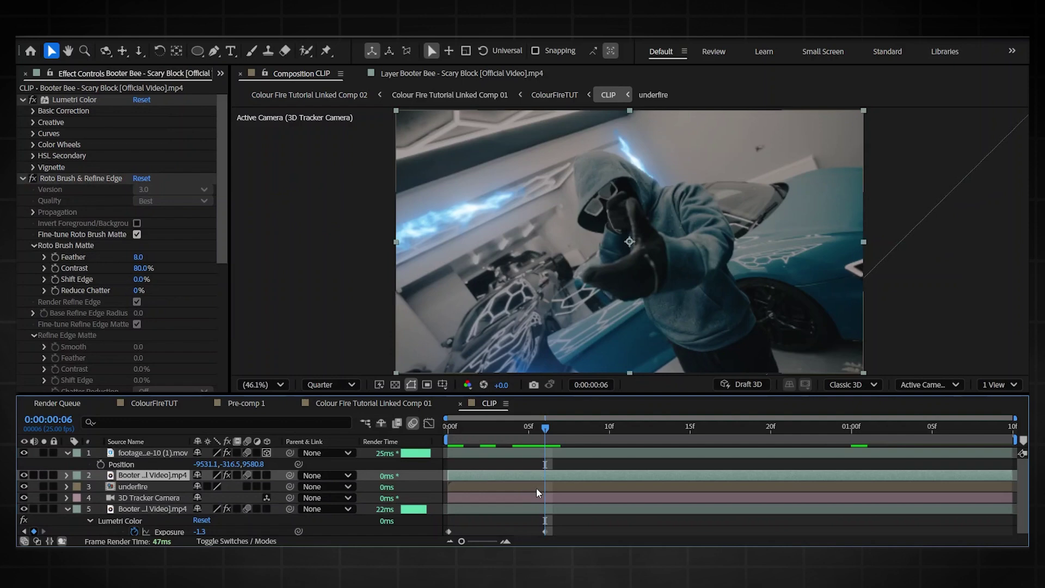
key(u)
drag(516, 436, 881, 438)
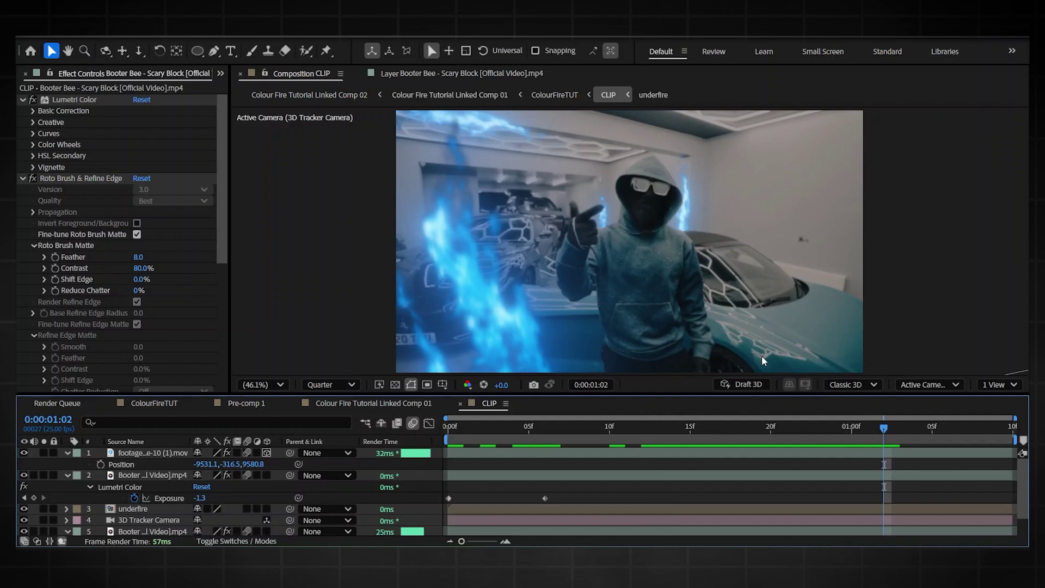
Step: Preview the animated darkening from the start and compare the exposure keyframes on both copies of the clip
key(space)
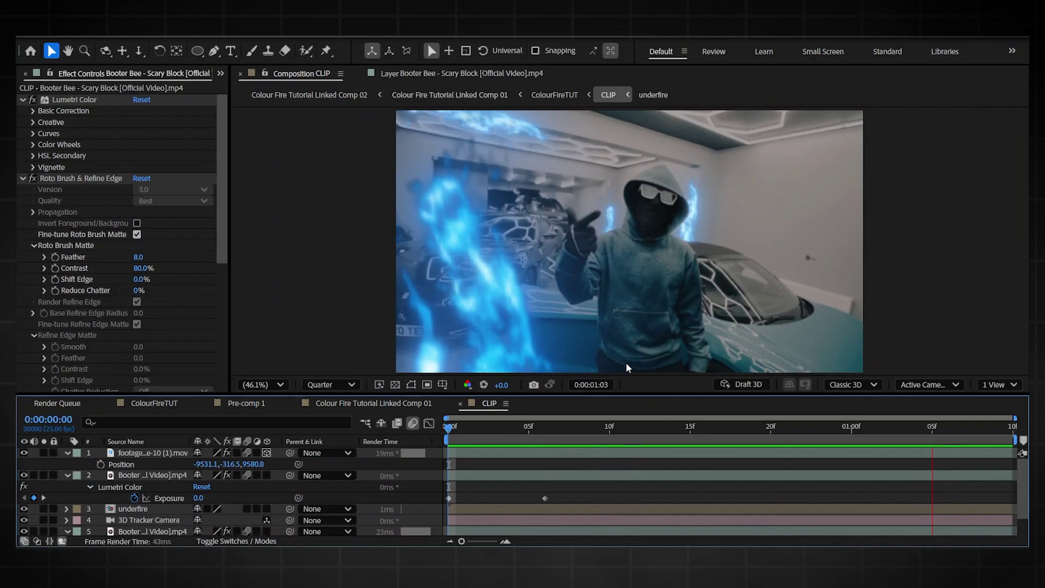
key(space)
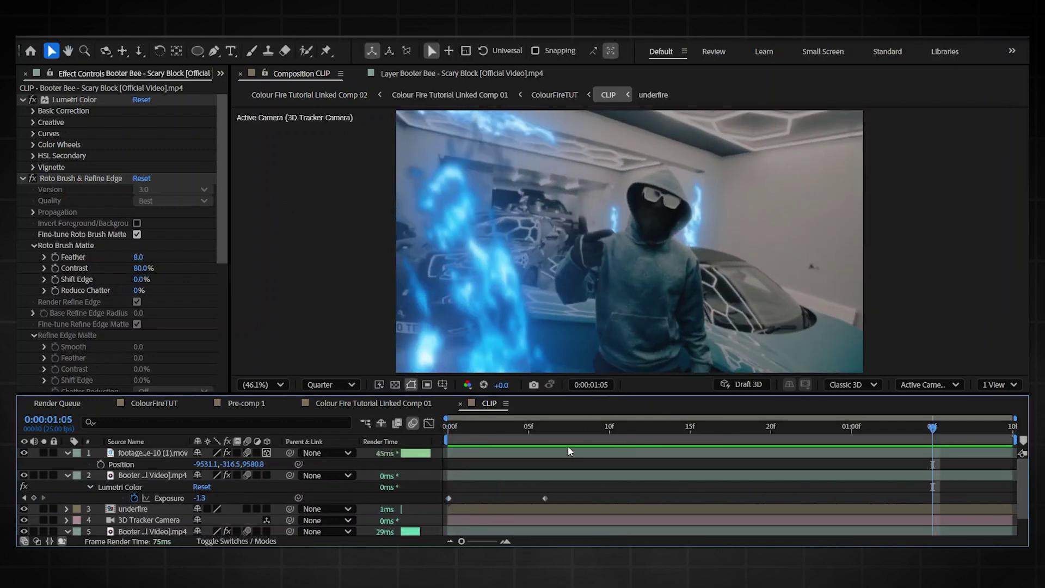
scroll(572, 468, down, 2)
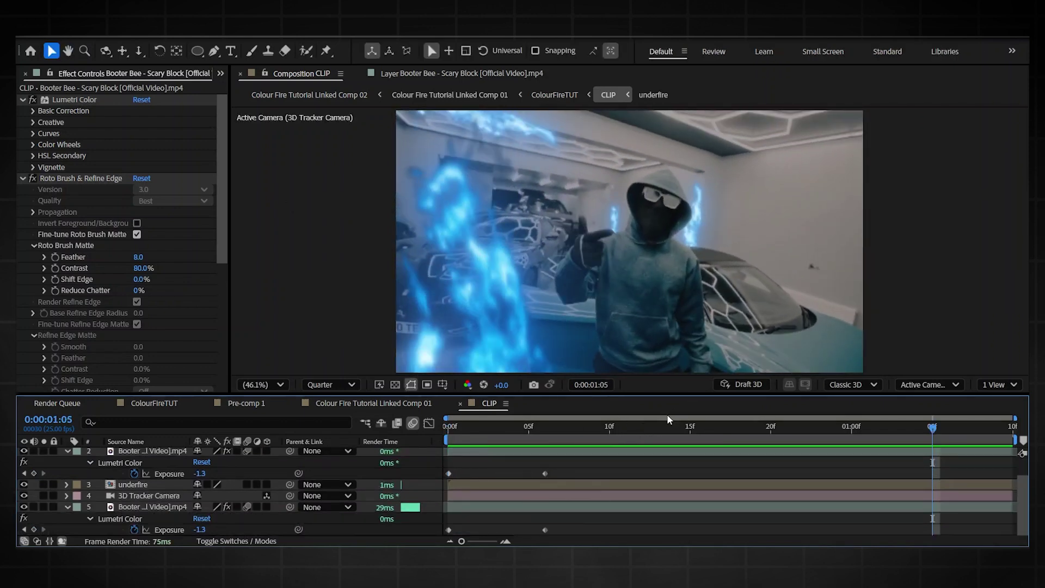